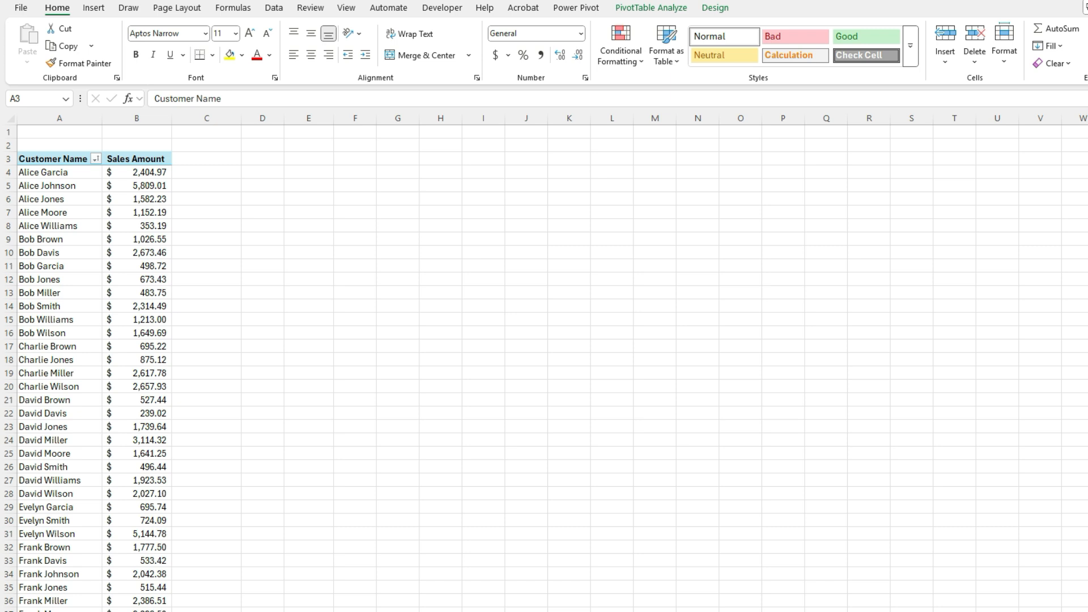
- Enter the label Field in D5 and the row 8 customer's full name in E5, fitting column E to its contents
{"action": "left_click", "coordinate": [276, 189]}
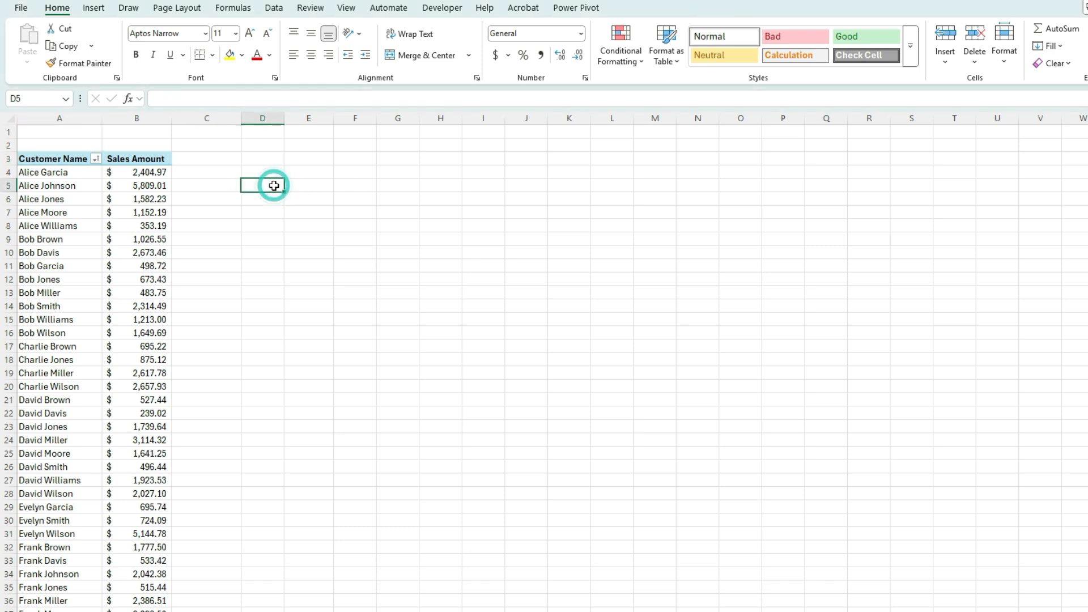
{"action": "type", "text": "Field"}
{"action": "key", "text": "Tab"}
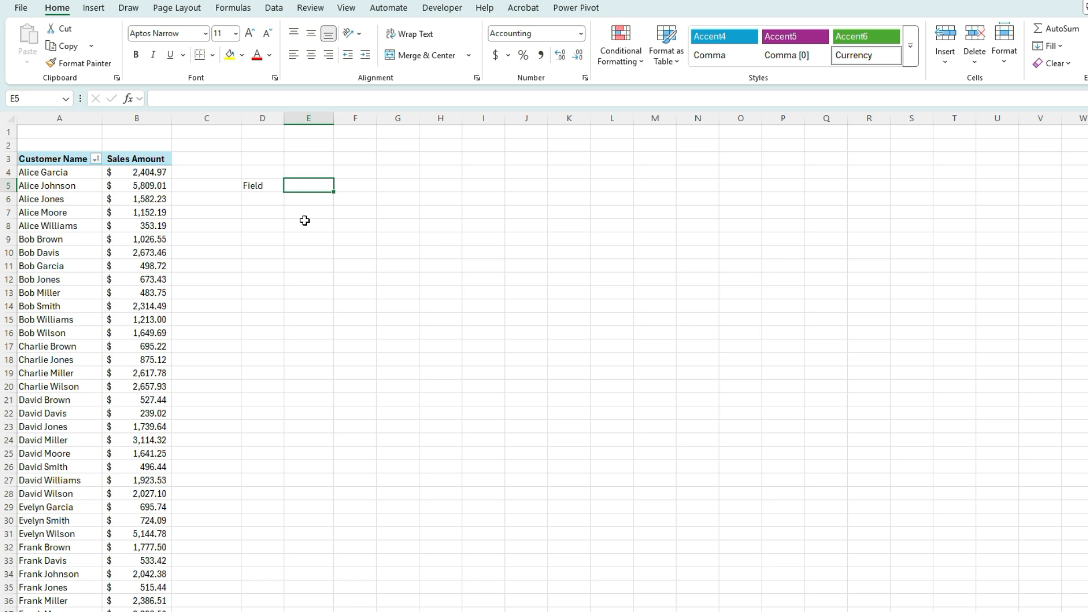
{"action": "type", "text": "Alice Willia"}
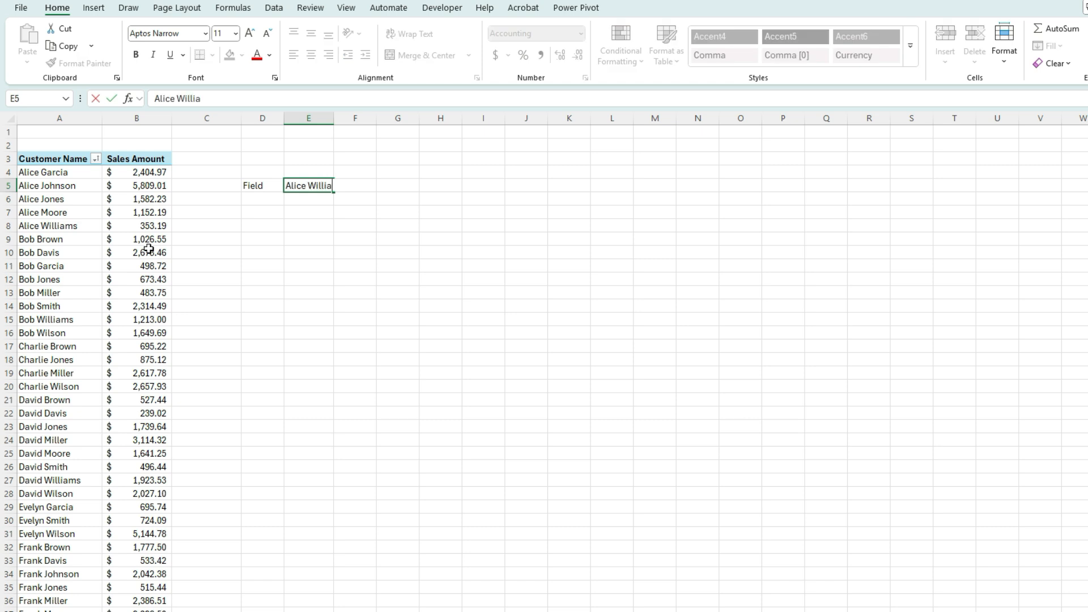
{"action": "type", "text": "ms"}
{"action": "key", "text": "Return"}
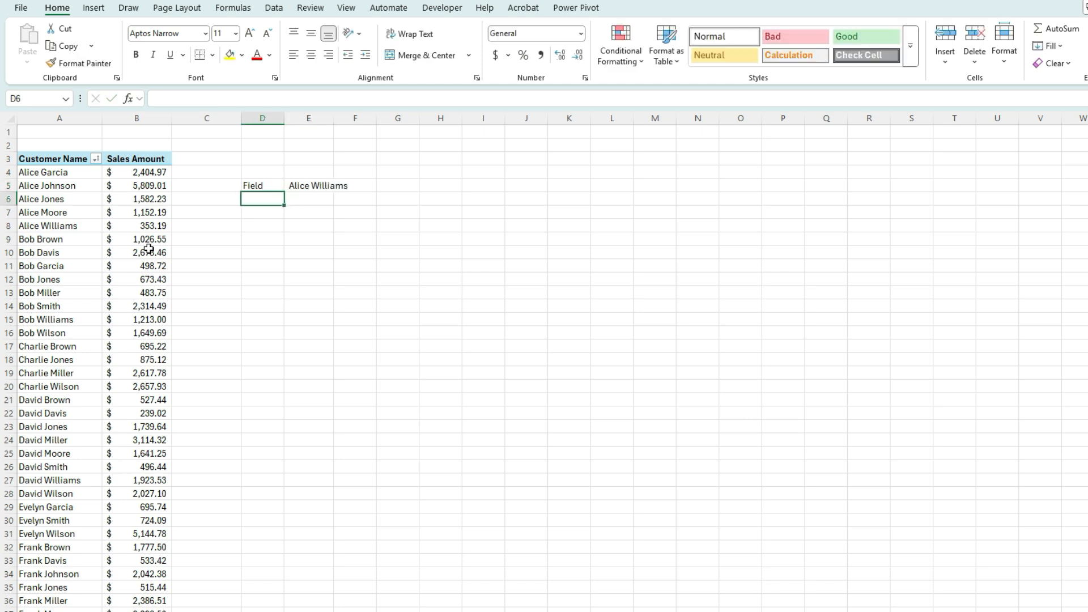
{"action": "double_click", "coordinate": [334, 116]}
- Enter an exact-match lookup for the sales amount in E7 as =VLOOKUP(E5,A:B,2,FALSE)
{"action": "left_click", "coordinate": [321, 209]}
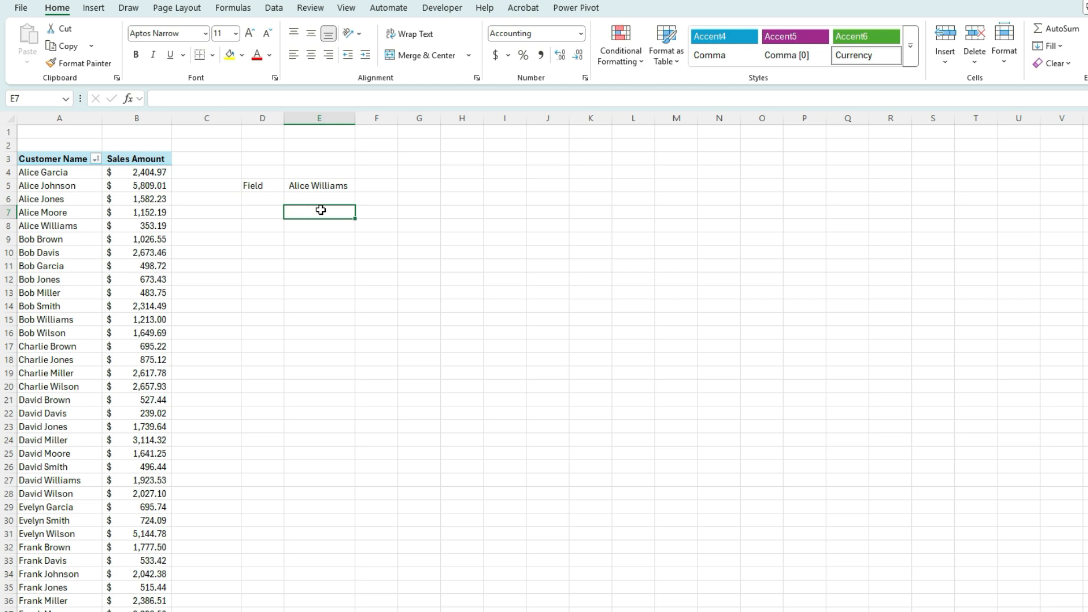
{"action": "type", "text": "=vlo"}
{"action": "key", "text": "Tab"}
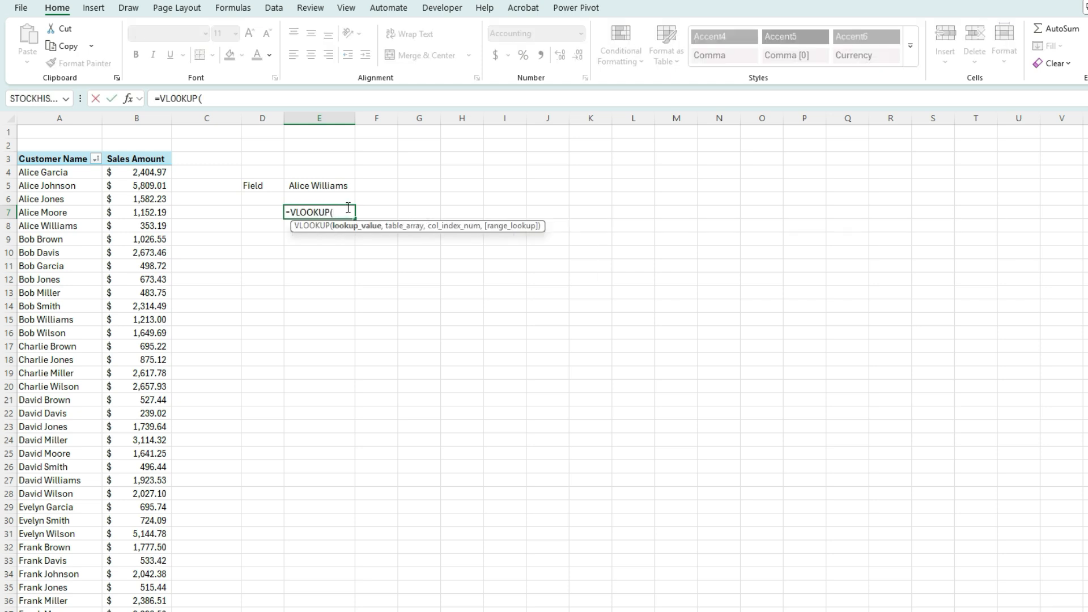
{"action": "left_click", "coordinate": [344, 186]}
{"action": "type", "text": ","}
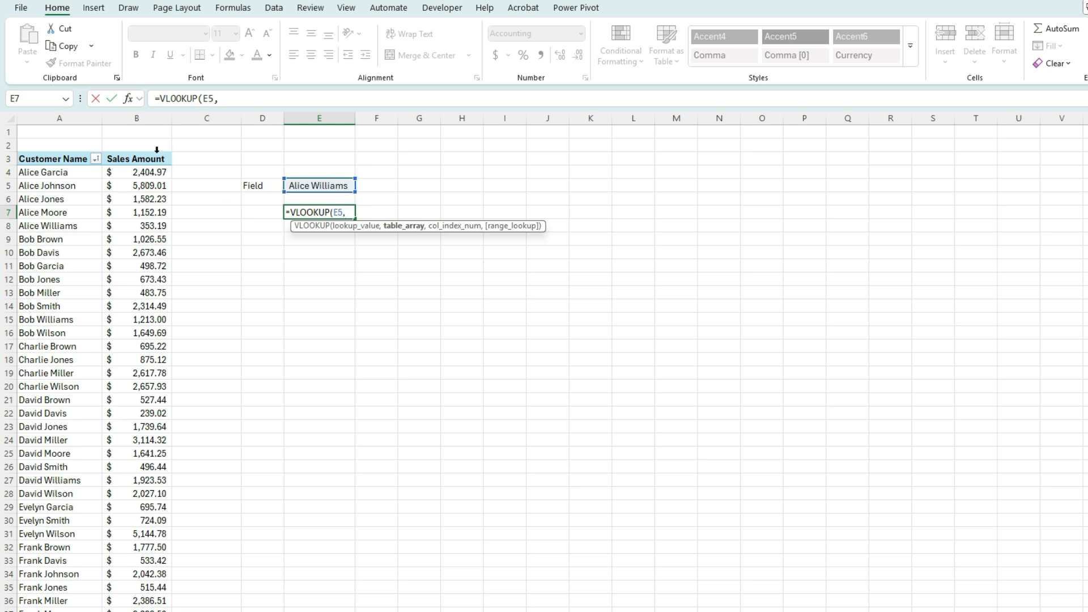
{"action": "left_click", "coordinate": [90, 118]}
{"action": "left_click_drag", "start_coordinate": [122, 125], "coordinate": [136, 121]}
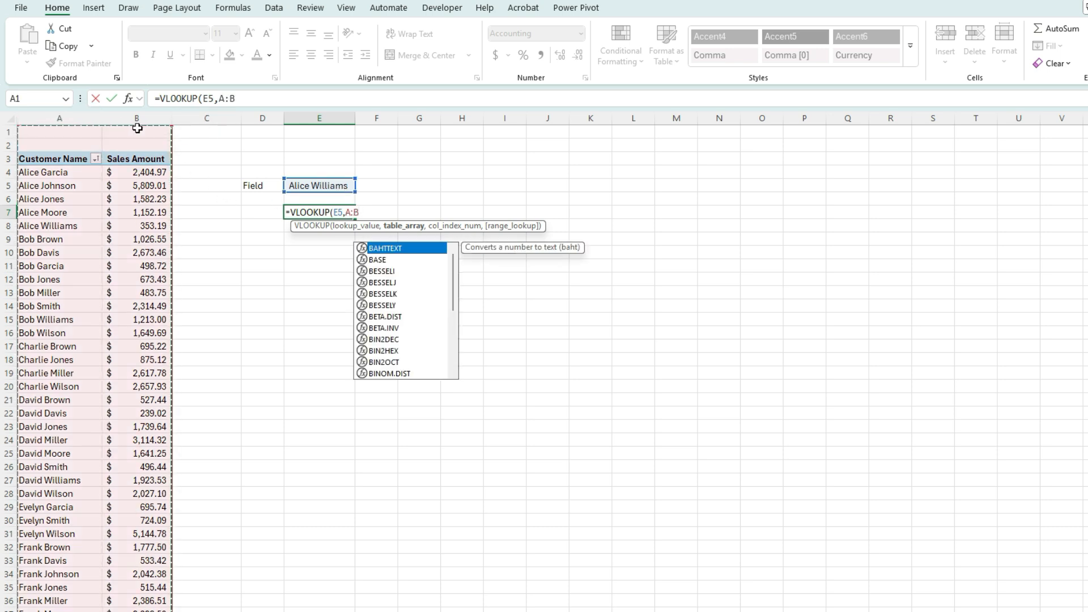
{"action": "type", "text": ","}
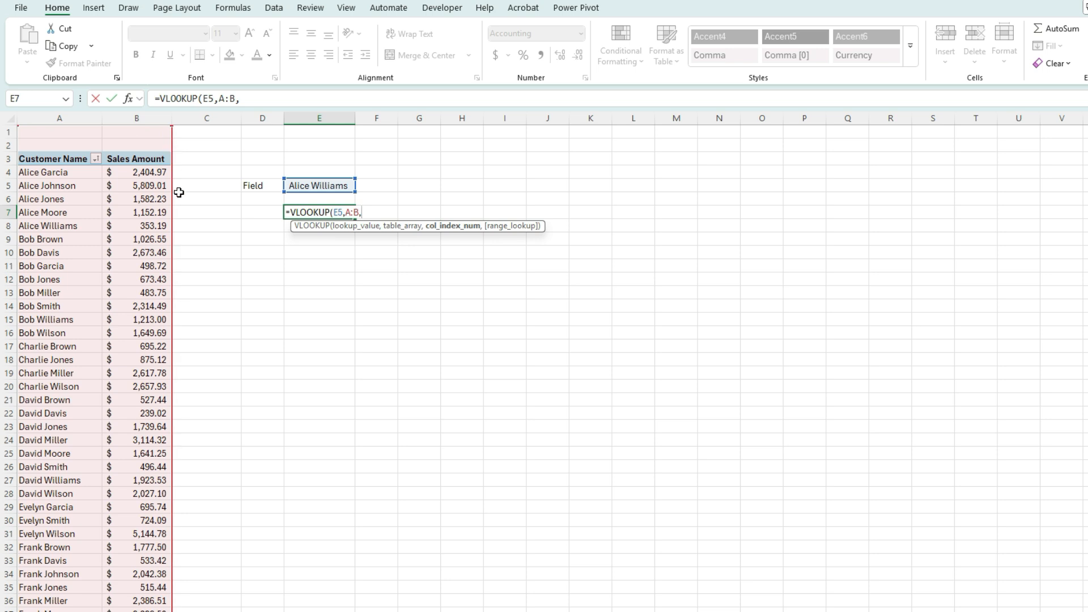
{"action": "type", "text": "2,false)"}
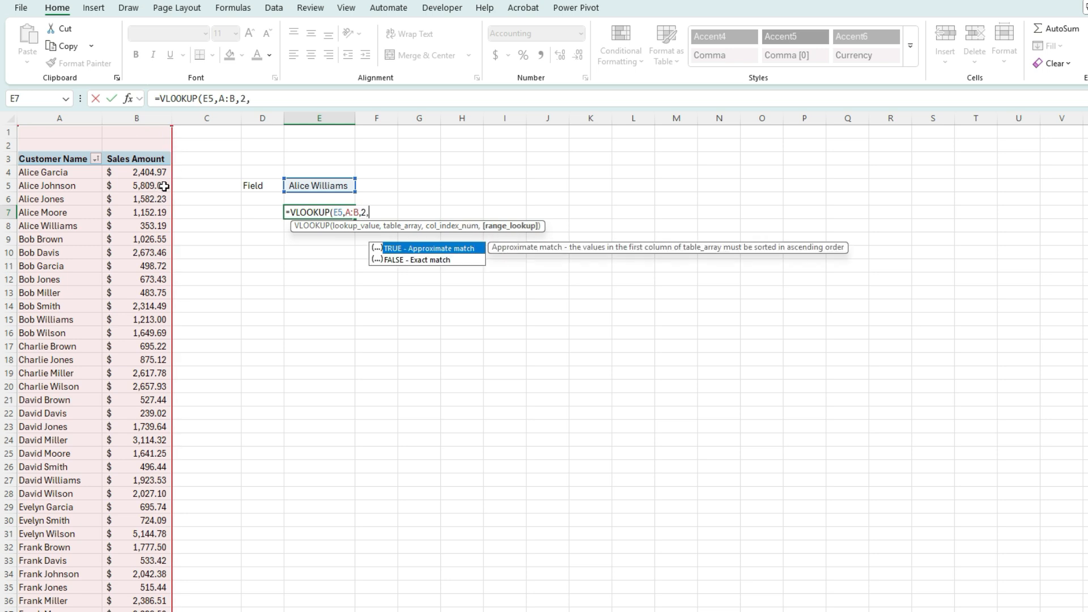
{"action": "key", "text": "Return"}
{"action": "key", "text": "Up"}
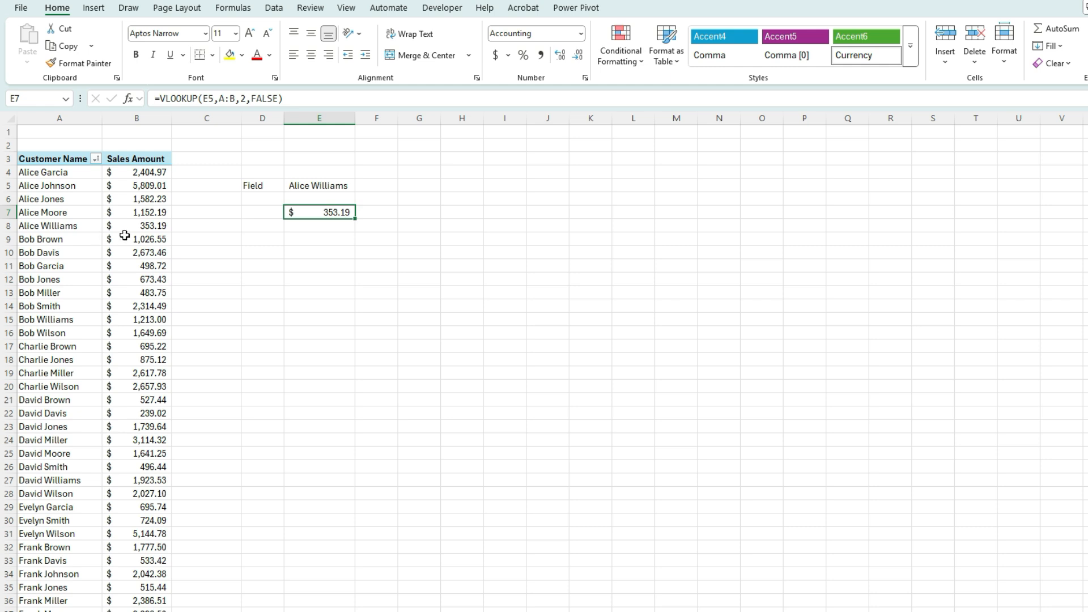
- Test the lookup by replacing the name in E5 with the row 9 customer's full name, followed by the row 10 customer's
{"action": "left_click", "coordinate": [340, 188]}
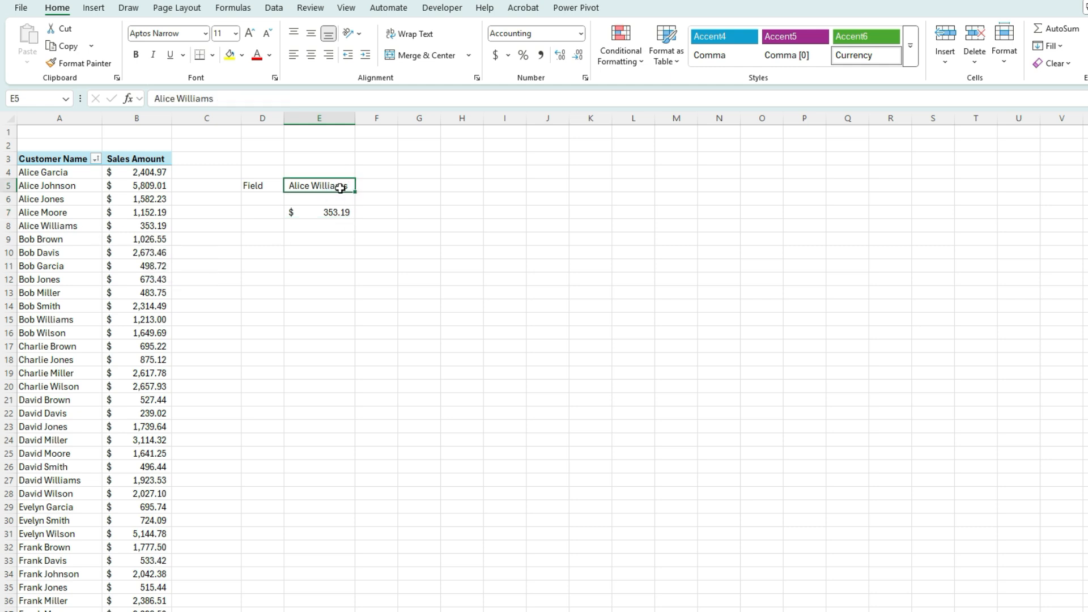
{"action": "type", "text": "Bob Brown"}
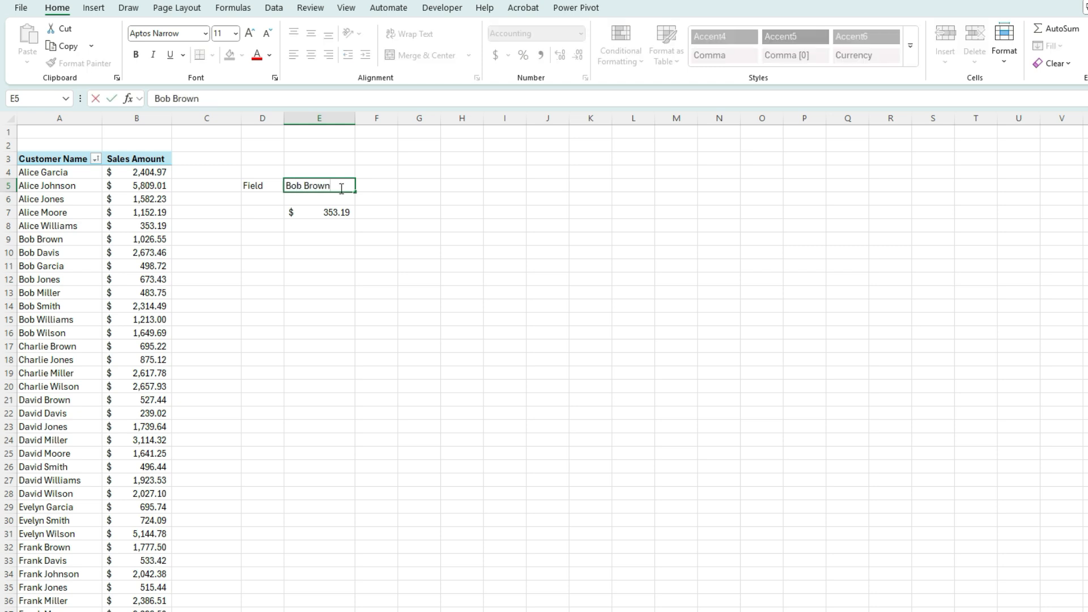
{"action": "key", "text": "ctrl+Return"}
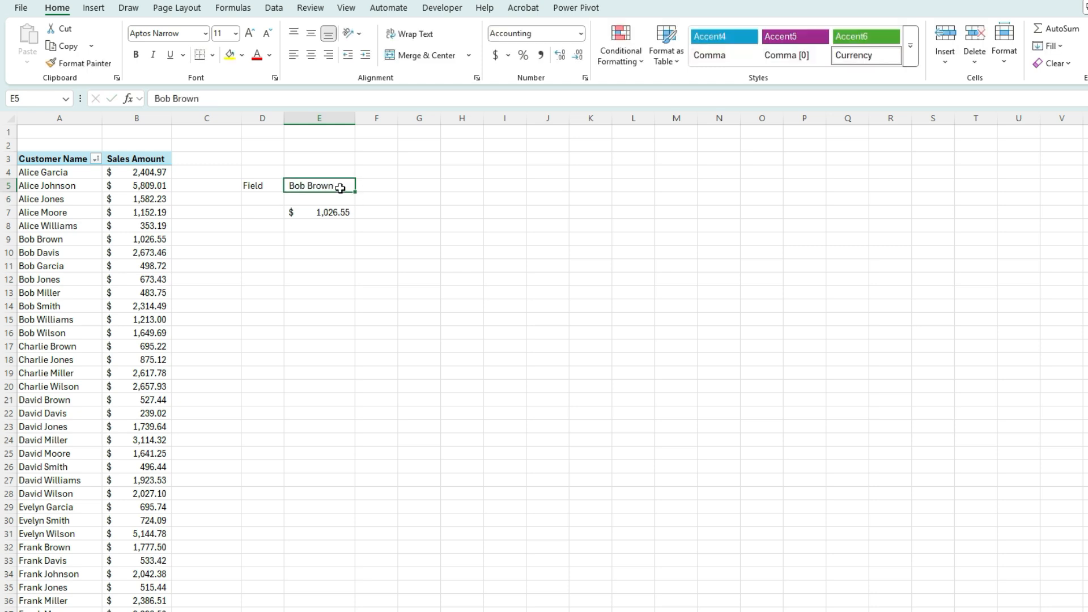
{"action": "type", "text": "Bob Davis"}
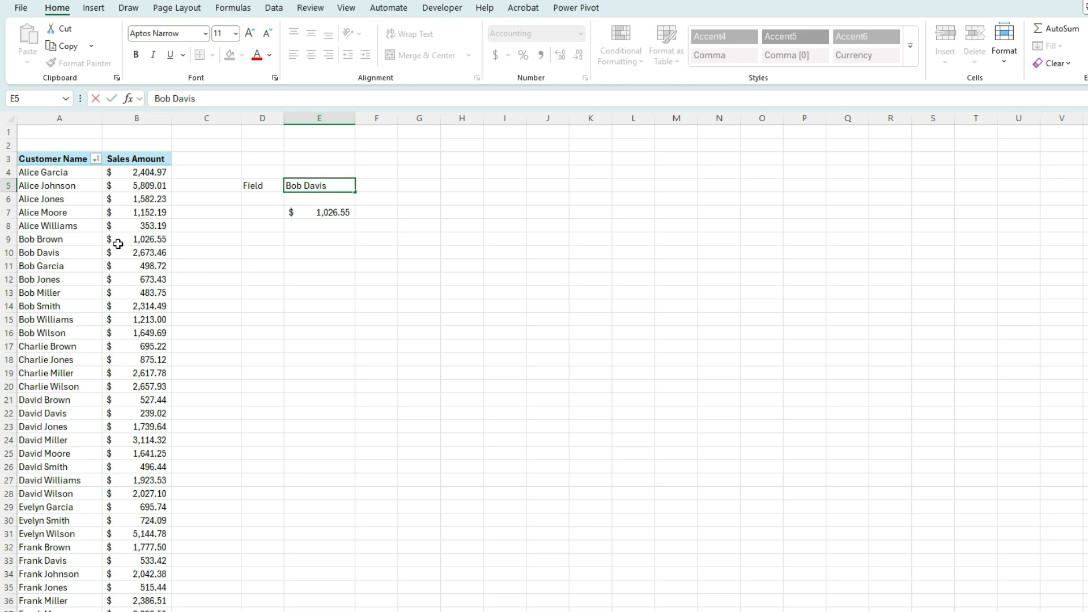
{"action": "key", "text": "Return"}
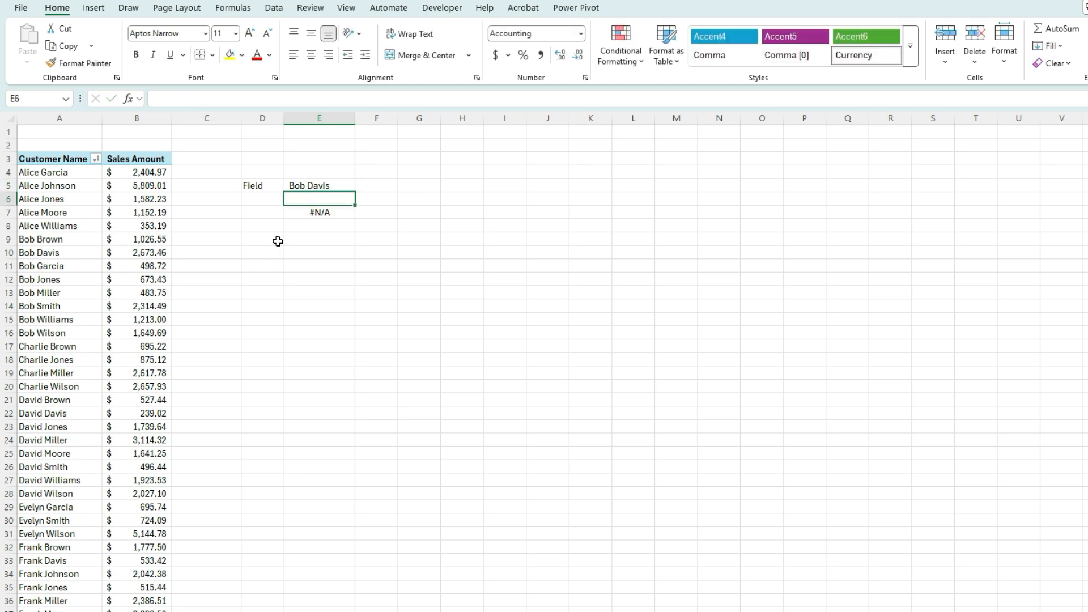
- Inspect the customer name stored in A10 and change the formula in E7 to =VLOOKUP(E5&"*",A:B,2,FALSE)
{"action": "left_click", "coordinate": [347, 213]}
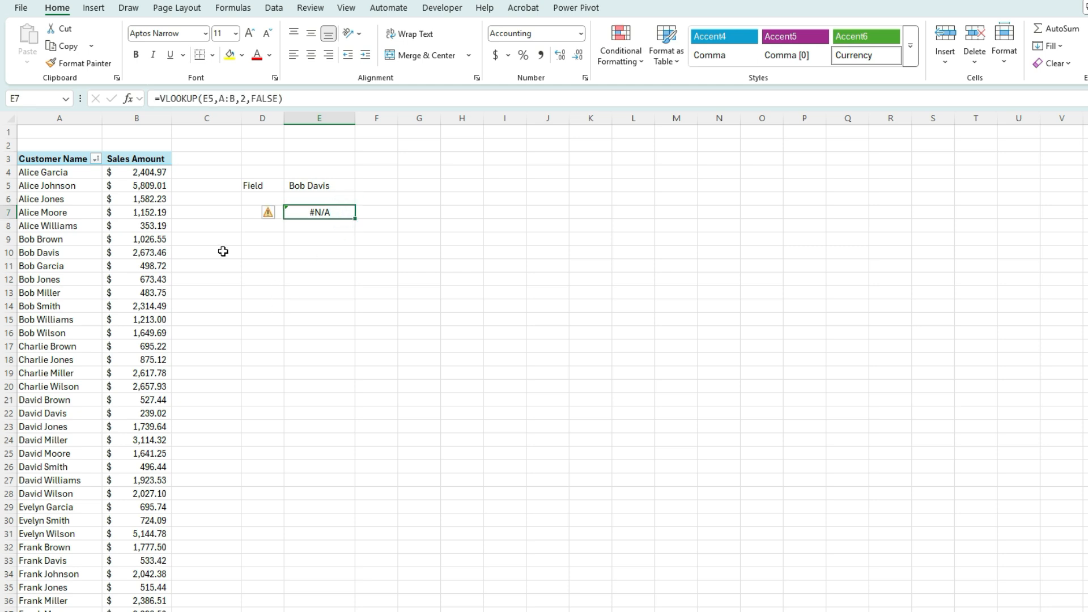
{"action": "left_click", "coordinate": [83, 252]}
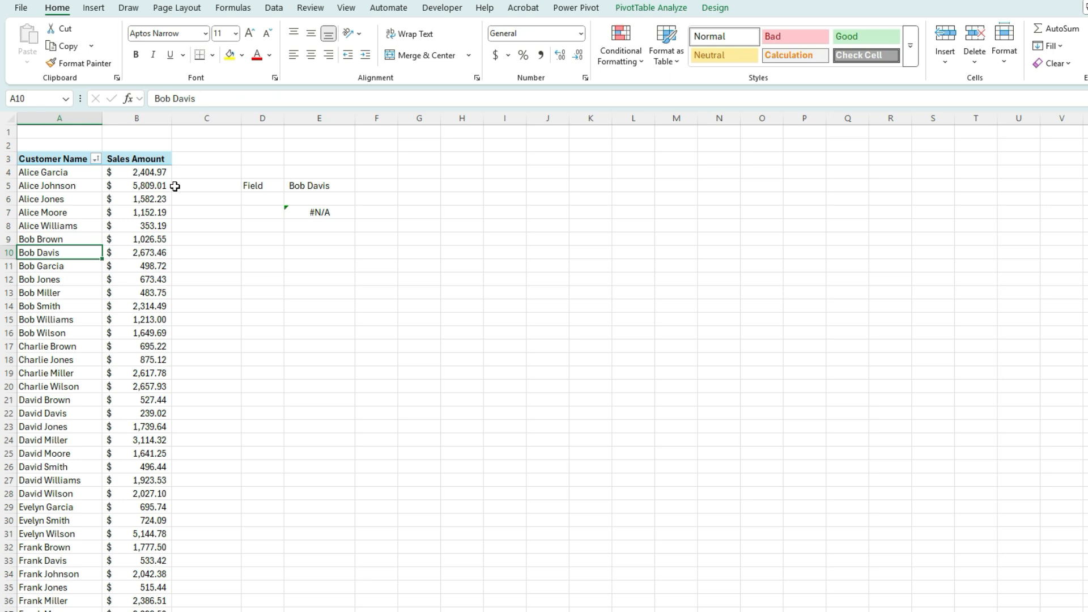
{"action": "left_click", "coordinate": [225, 100]}
{"action": "key", "text": "Escape"}
{"action": "left_click", "coordinate": [321, 211]}
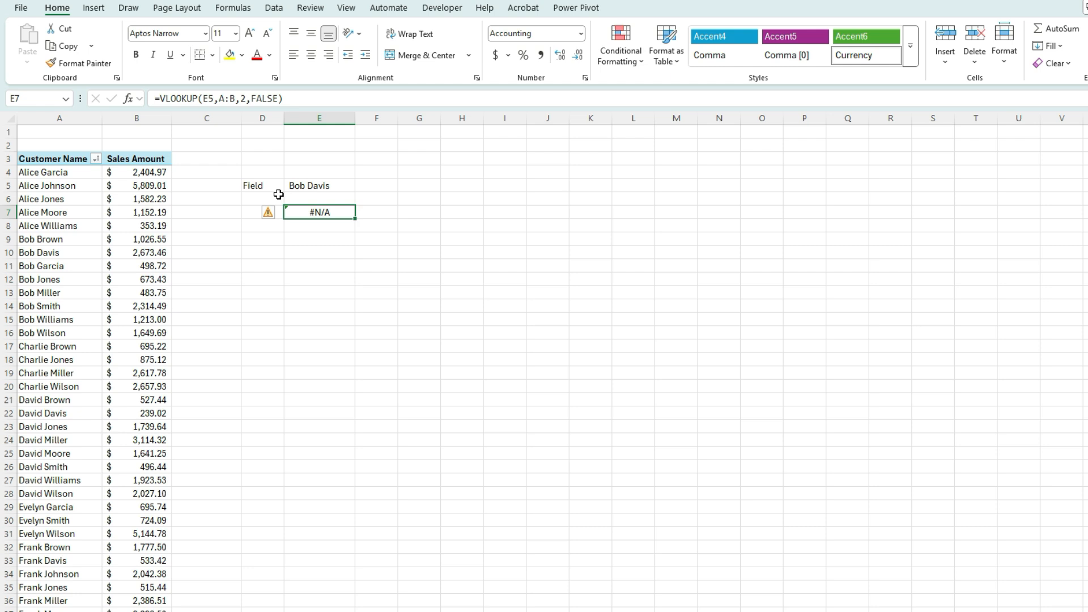
{"action": "left_click", "coordinate": [214, 102]}
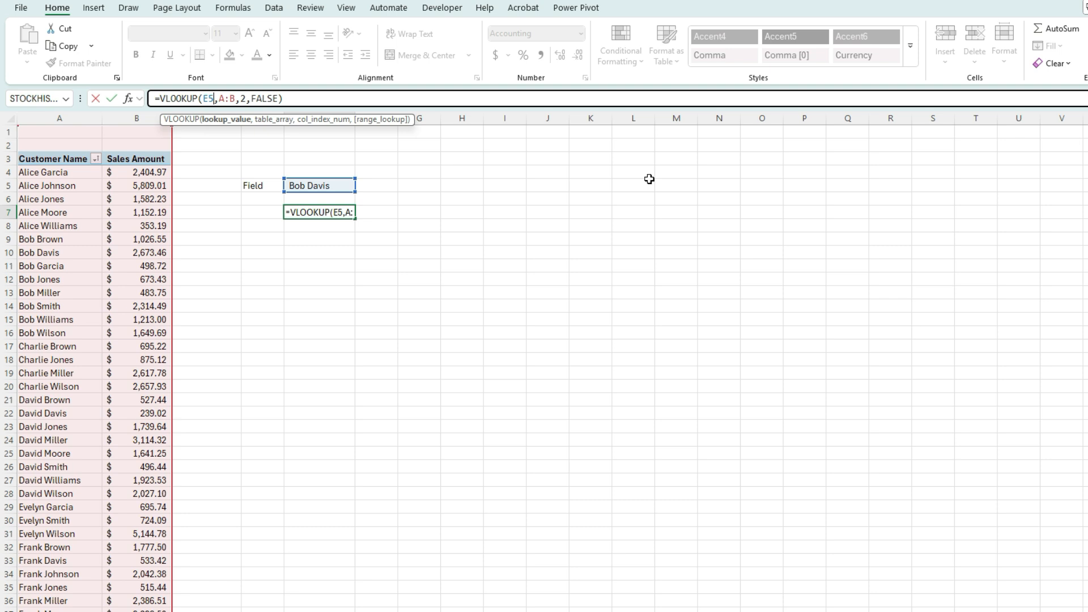
{"action": "type", "text": "&"}
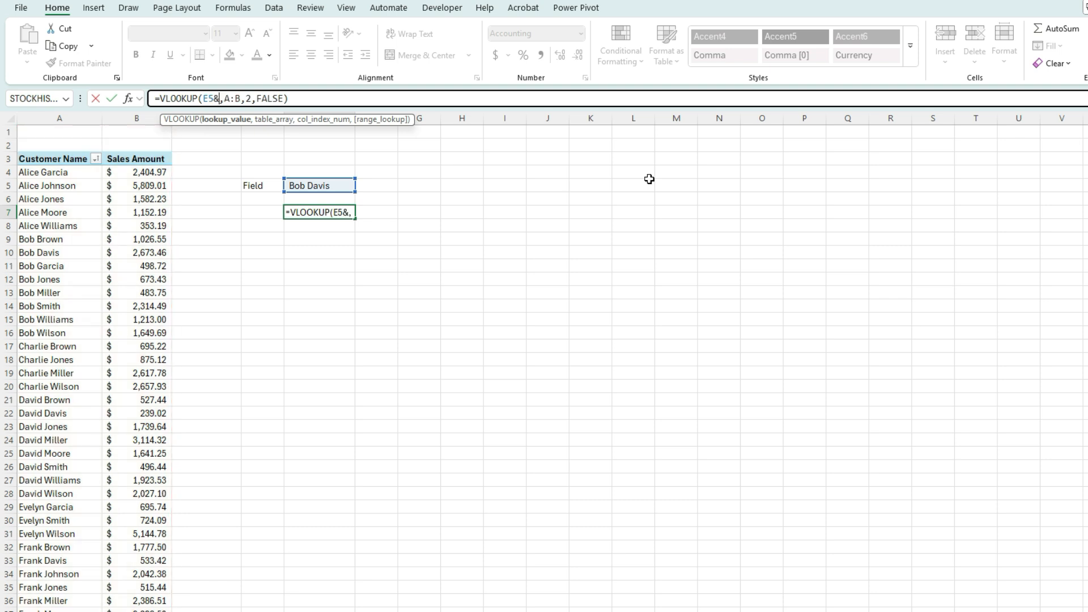
{"action": "type", "text": "\"*\""}
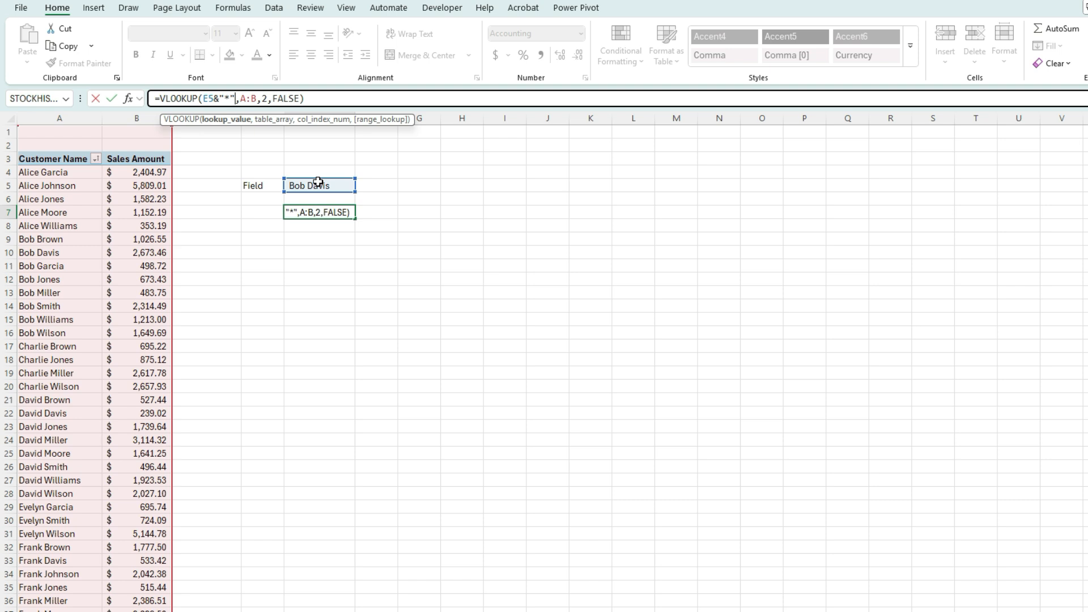
{"action": "key", "text": "Return"}
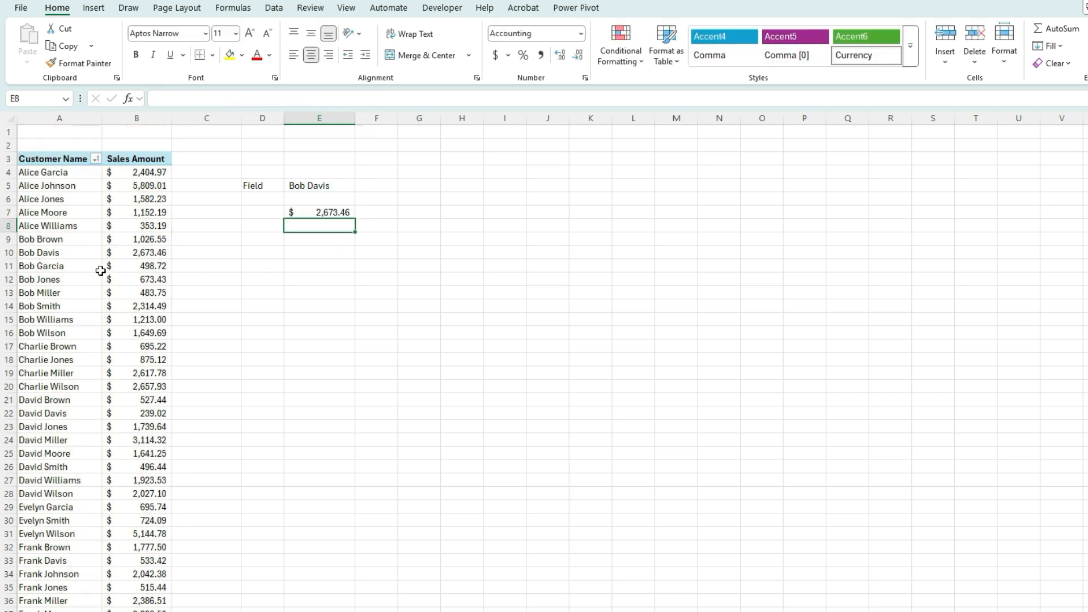
{"action": "mouse_move", "coordinate": [158, 258]}
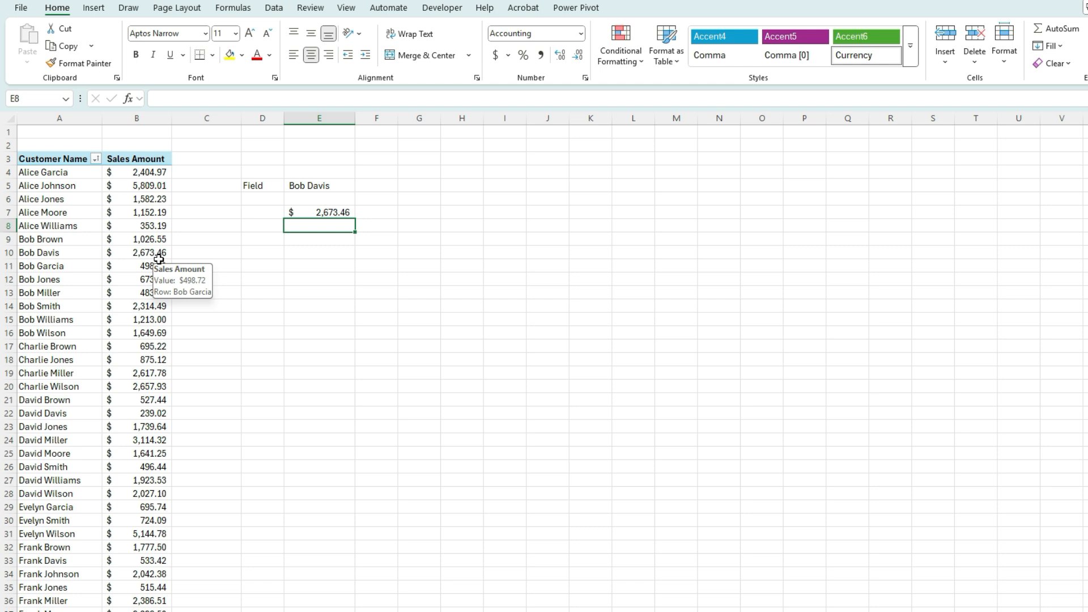
- Test partial matching by shortening the customer name in E5 in stages to the first name only, and check the matching row A9:B9
{"action": "left_click", "coordinate": [317, 187]}
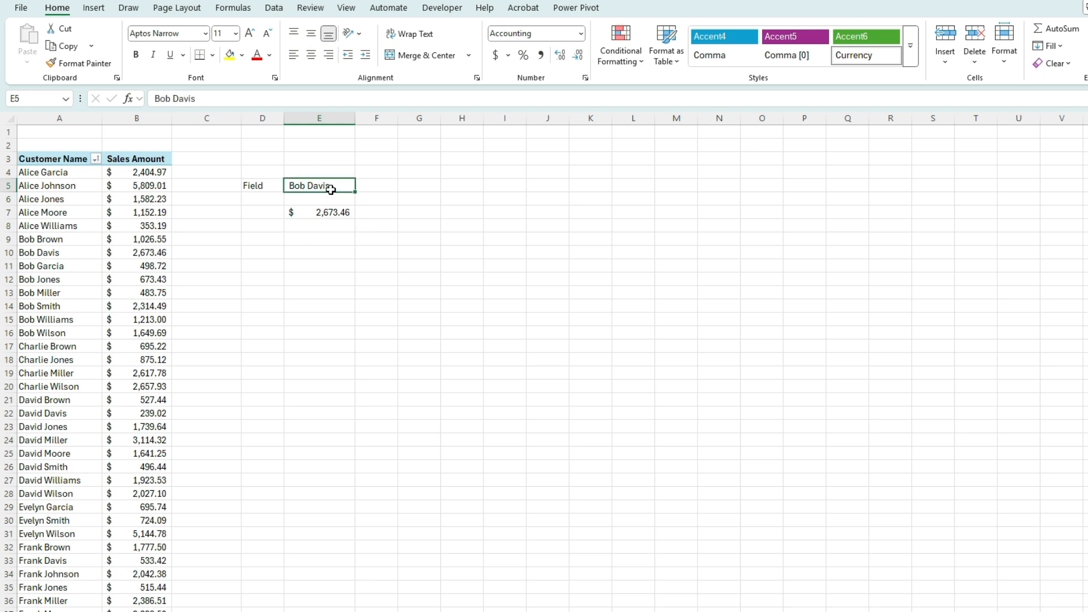
{"action": "type", "text": "Bob Davi"}
{"action": "key", "text": "Return"}
{"action": "left_click", "coordinate": [333, 189]}
{"action": "left_click", "coordinate": [207, 97]}
{"action": "key", "text": "BackSpace"}
{"action": "key", "text": "BackSpace"}
{"action": "key", "text": "Return"}
{"action": "key", "text": "Up"}
{"action": "left_click", "coordinate": [205, 96]}
{"action": "key", "text": "BackSpace"}
{"action": "key", "text": "BackSpace"}
{"action": "key", "text": "Return"}
{"action": "left_click_drag", "start_coordinate": [57, 240], "coordinate": [156, 237]}
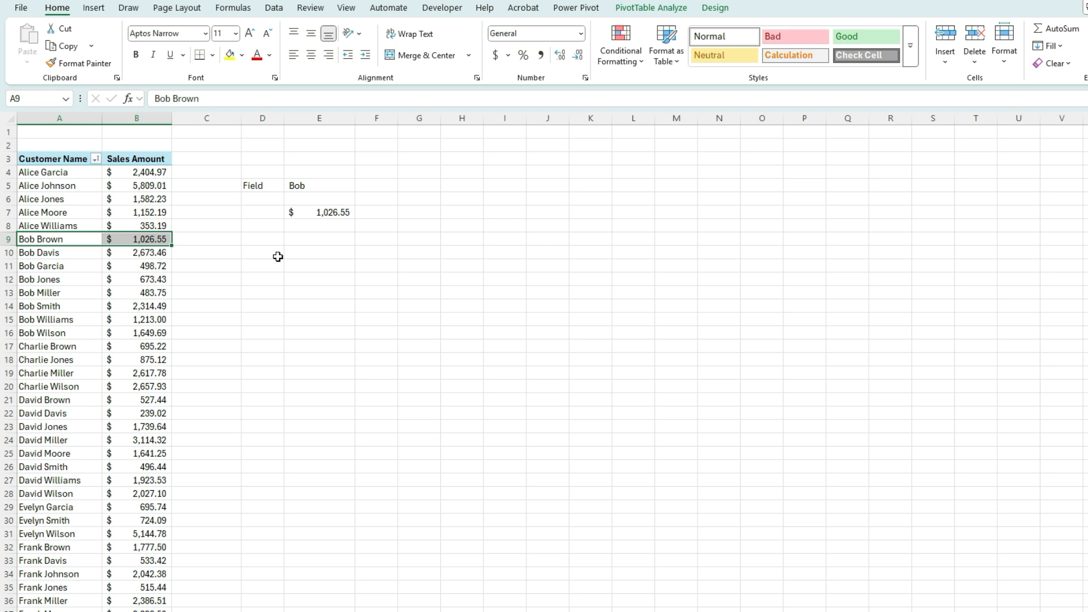
- Add a leading wildcard to the lookup value in E7 so the formula reads =VLOOKUP("*"&E5&"*",A:B,2,FALSE)
{"action": "left_click", "coordinate": [316, 216]}
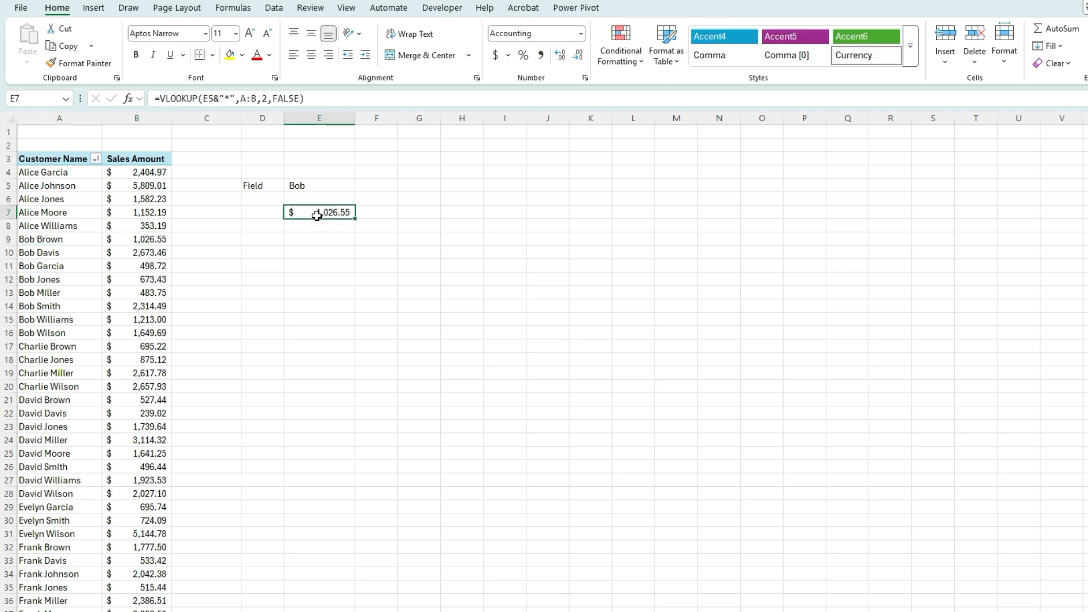
{"action": "left_click", "coordinate": [324, 186]}
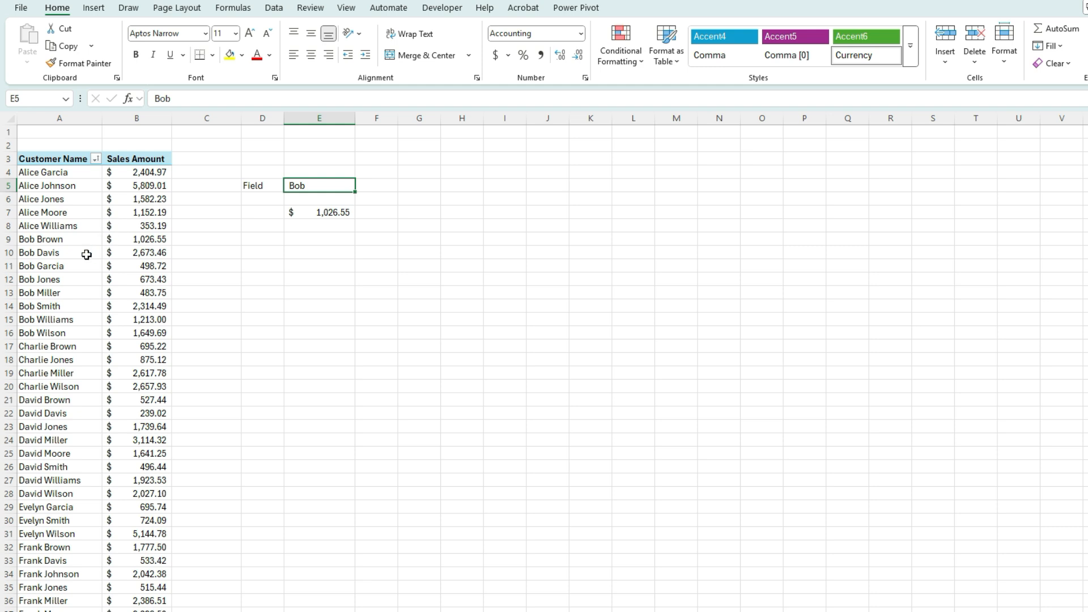
{"action": "left_click", "coordinate": [322, 211]}
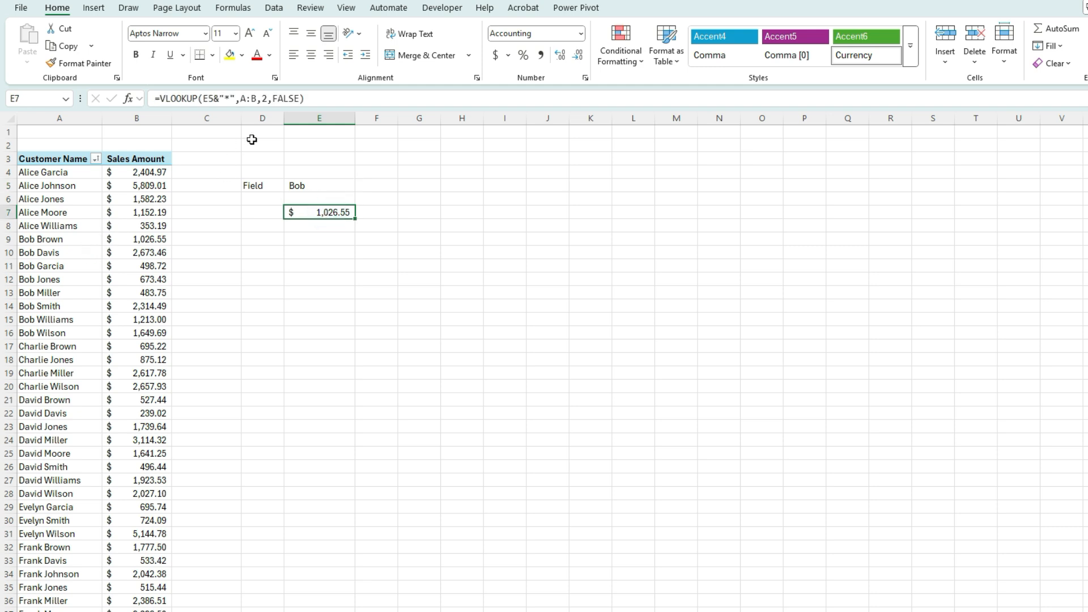
{"action": "left_click", "coordinate": [205, 100]}
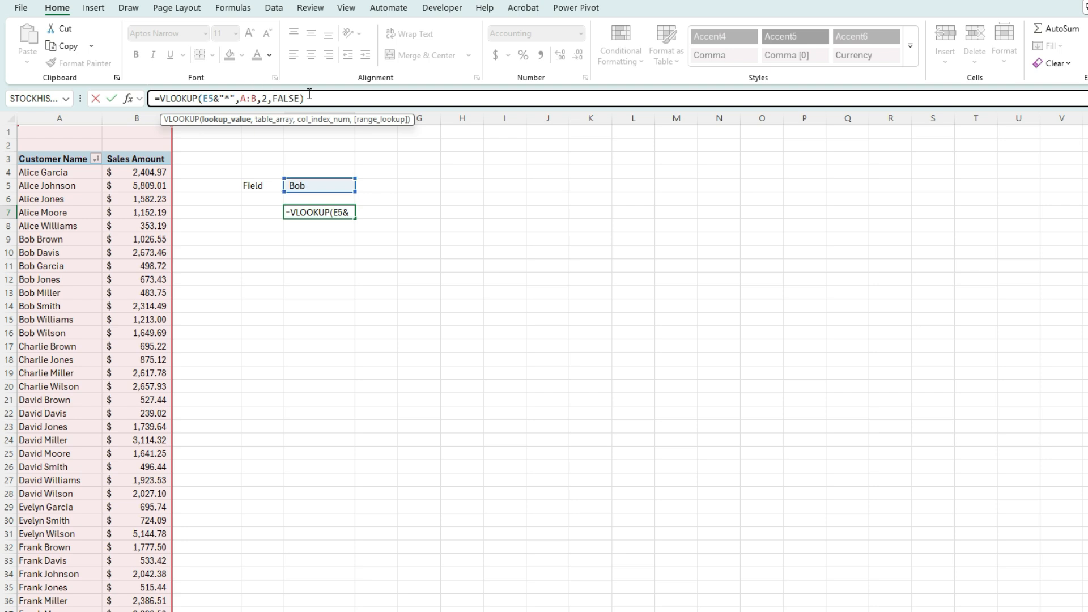
{"action": "type", "text": "&"}
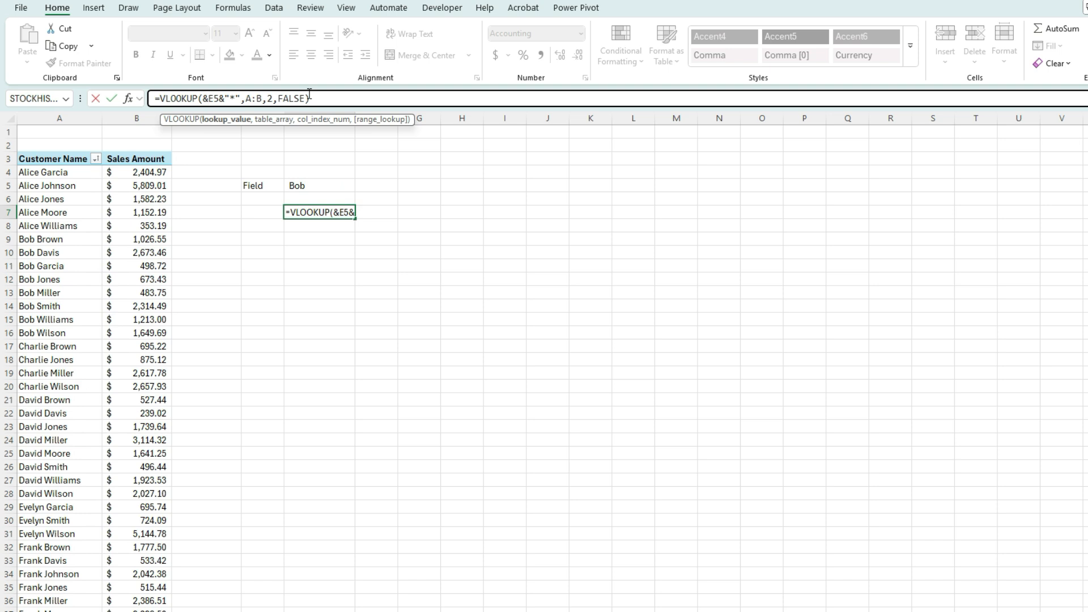
{"action": "key", "text": "Left"}
{"action": "type", "text": "\"*\""}
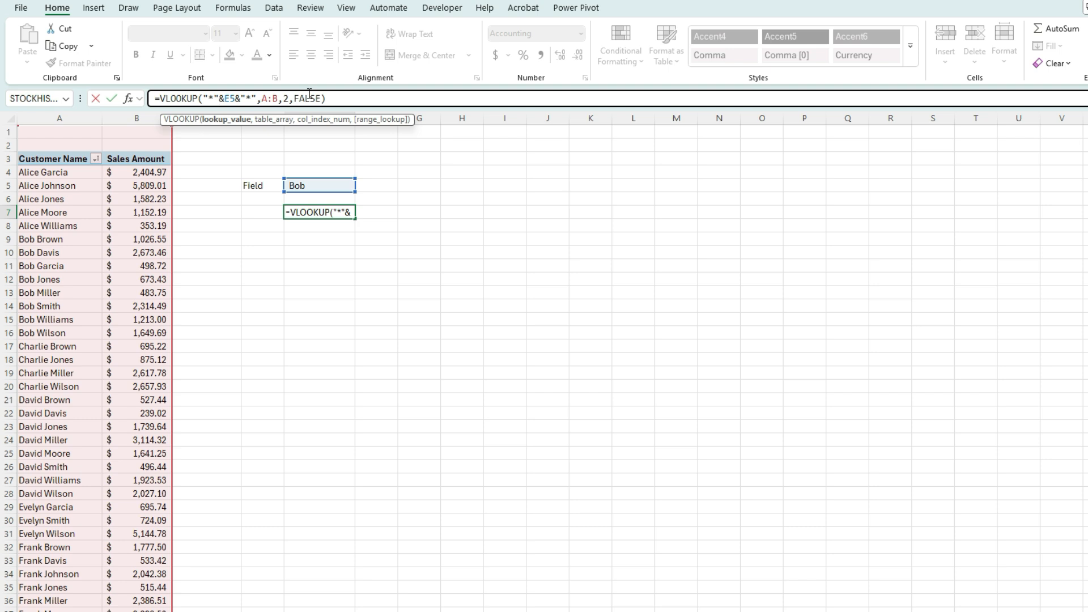
{"action": "key", "text": "Return"}
{"action": "key", "text": "Up"}
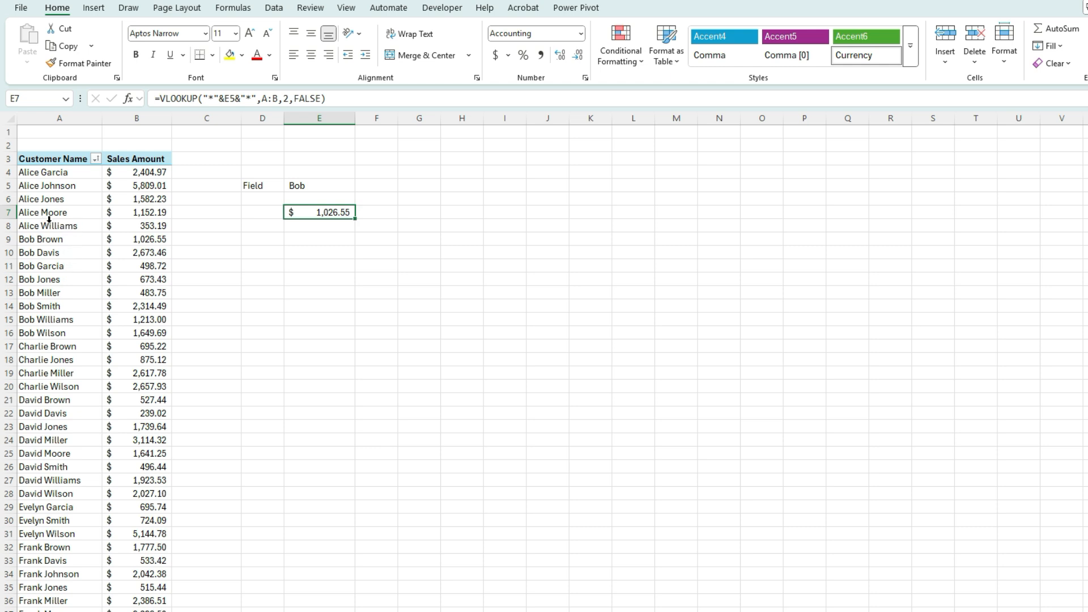
- Set the lookup text in E5 to the partial surname Moo and select the lookup formula cell E7
{"action": "left_click", "coordinate": [309, 184]}
{"action": "type", "text": "Moo"}
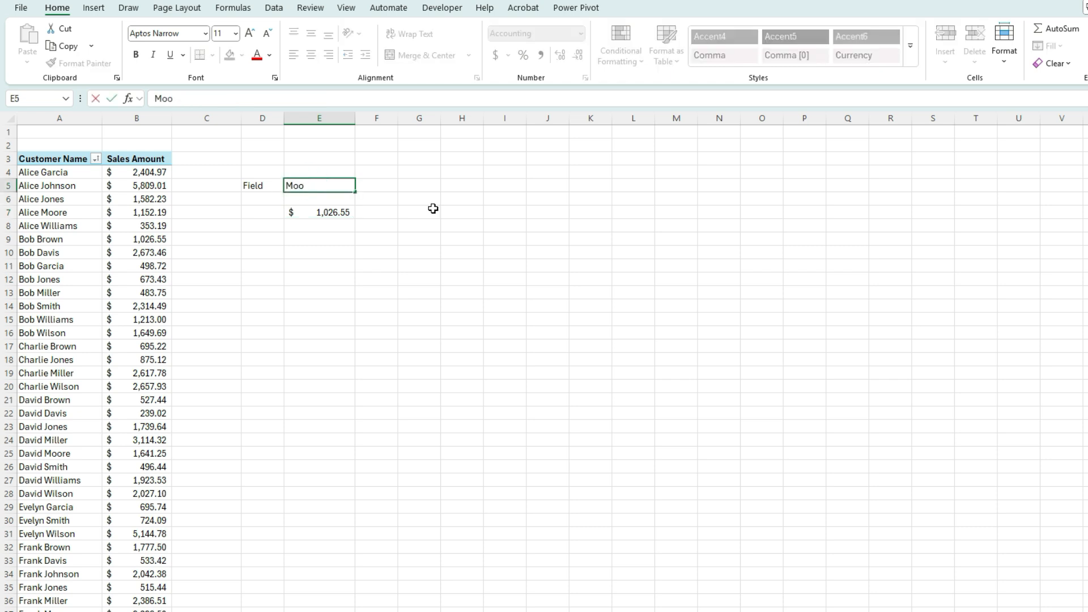
{"action": "key", "text": "Return"}
{"action": "key", "text": "Down"}
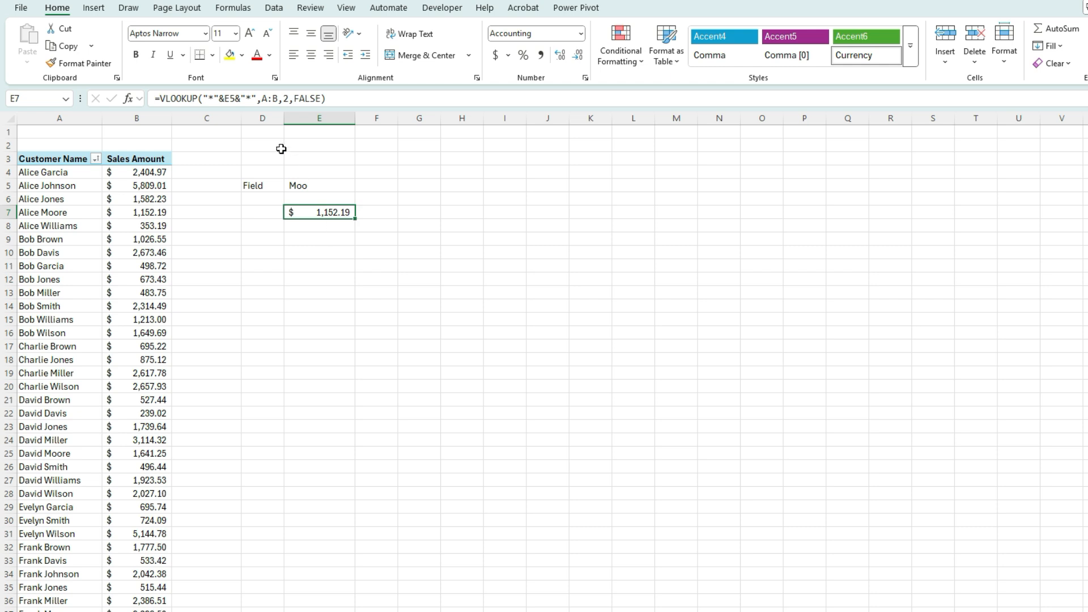
- Remove the leading wildcard from the lookup value in E7 so the formula reads =VLOOKUP(E5&"*",A:B,2,FALSE)
{"action": "left_click", "coordinate": [228, 101]}
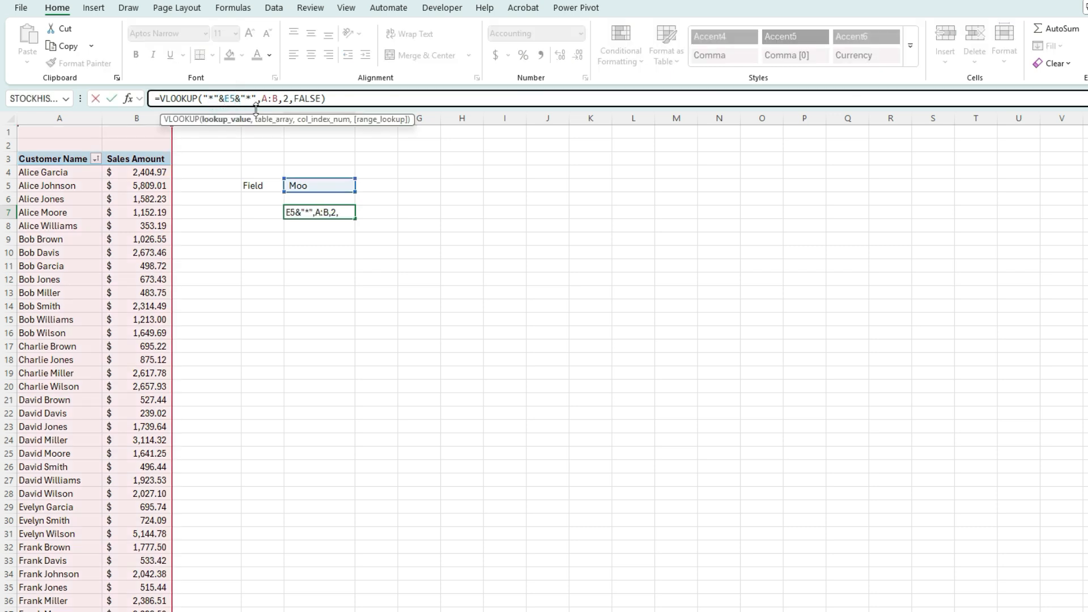
{"action": "key", "text": "BackSpace"}
{"action": "key", "text": "BackSpace"}
{"action": "key", "text": "BackSpace"}
{"action": "key", "text": "BackSpace"}
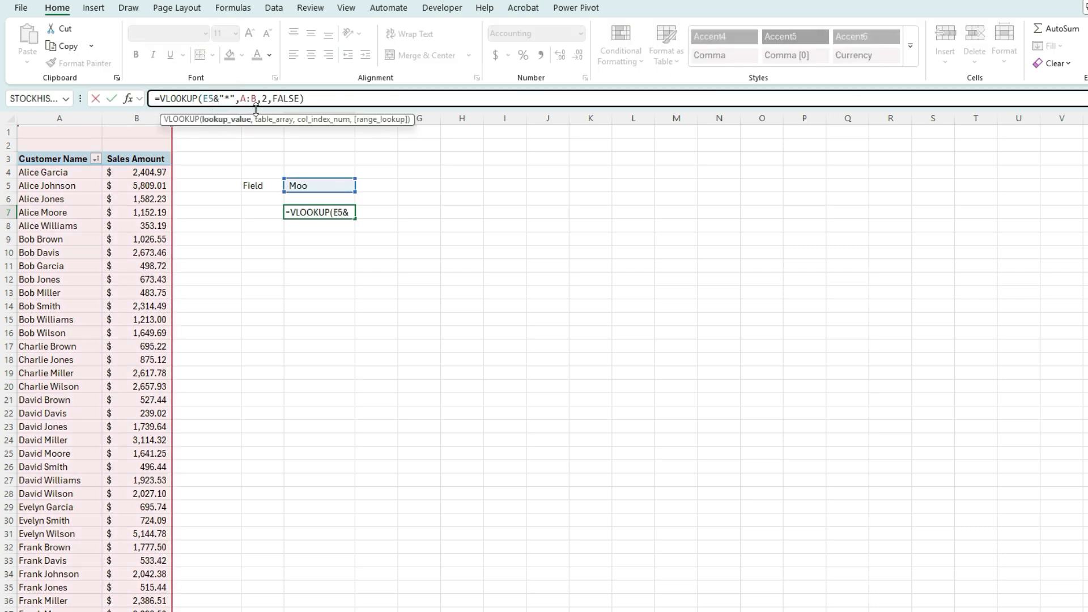
{"action": "key", "text": "Return"}
- Set the lookup text in E5 to the first name and surname initial of the customer in A10 and select formula cell E7
{"action": "key", "text": "Up"}
{"action": "key", "text": "Up"}
{"action": "key", "text": "Up"}
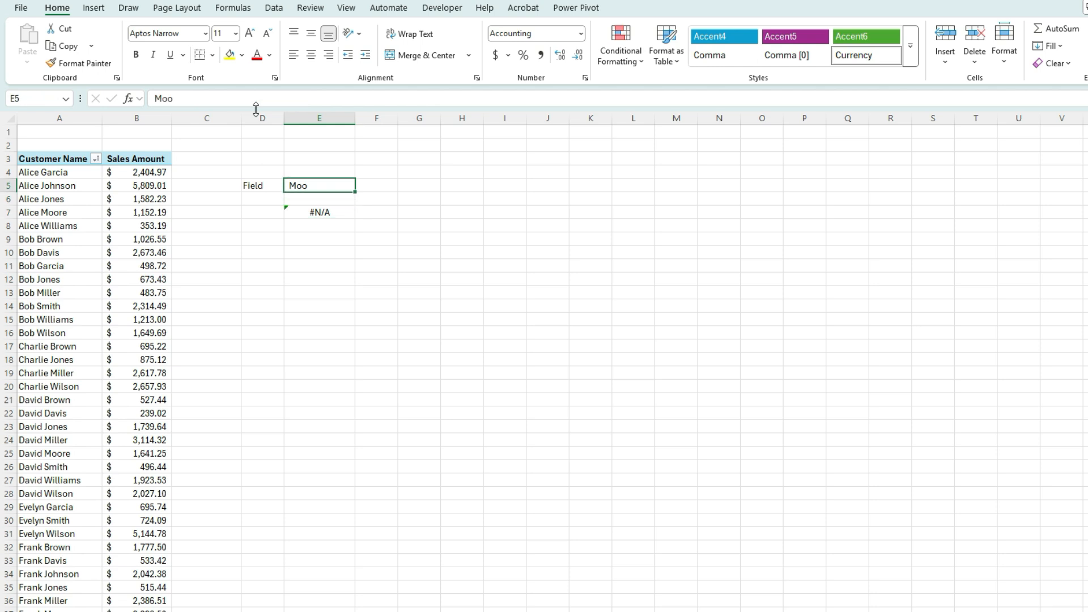
{"action": "type", "text": "Bob D"}
{"action": "key", "text": "Return"}
{"action": "key", "text": "Down"}
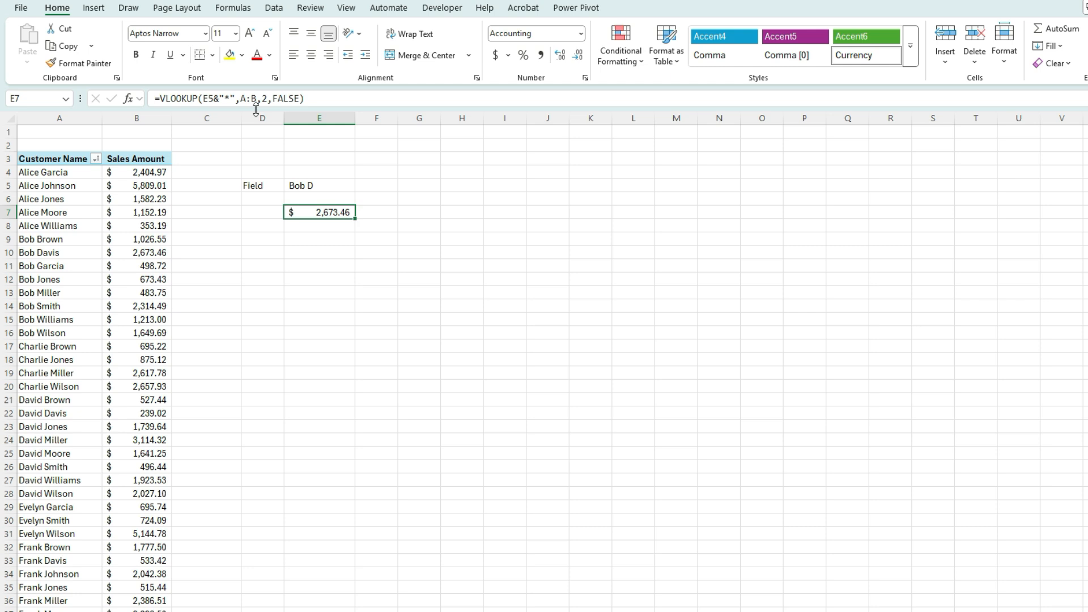
- Complete the lookup text in E5 to the full customer name from A10 and compare it with the formula in E7
{"action": "key", "text": "Up"}
{"action": "key", "text": "Up"}
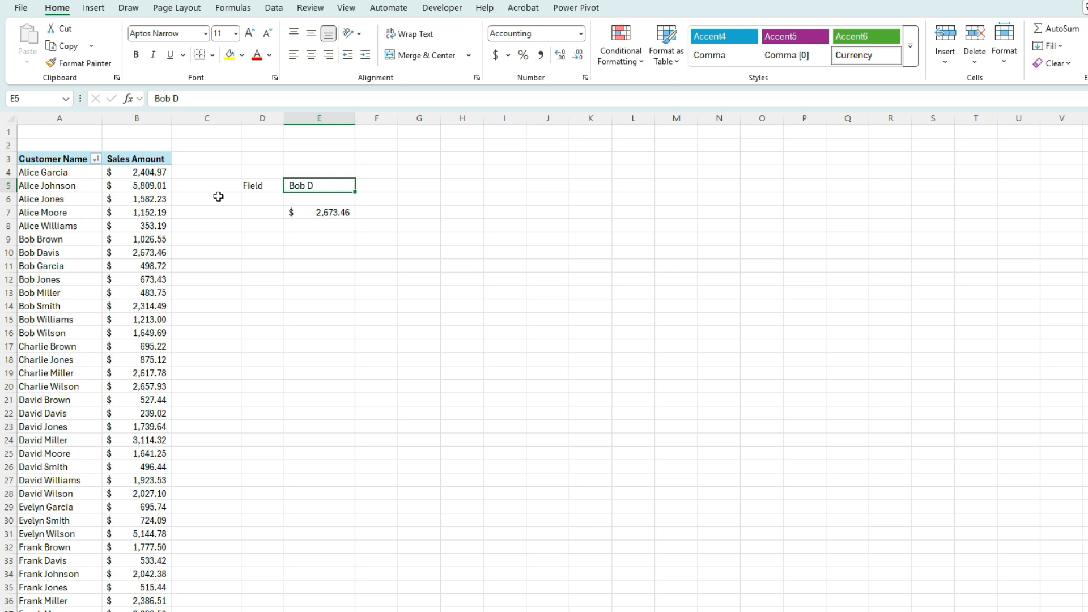
{"action": "left_click", "coordinate": [199, 99]}
{"action": "type", "text": "avis"}
{"action": "key", "text": "Return"}
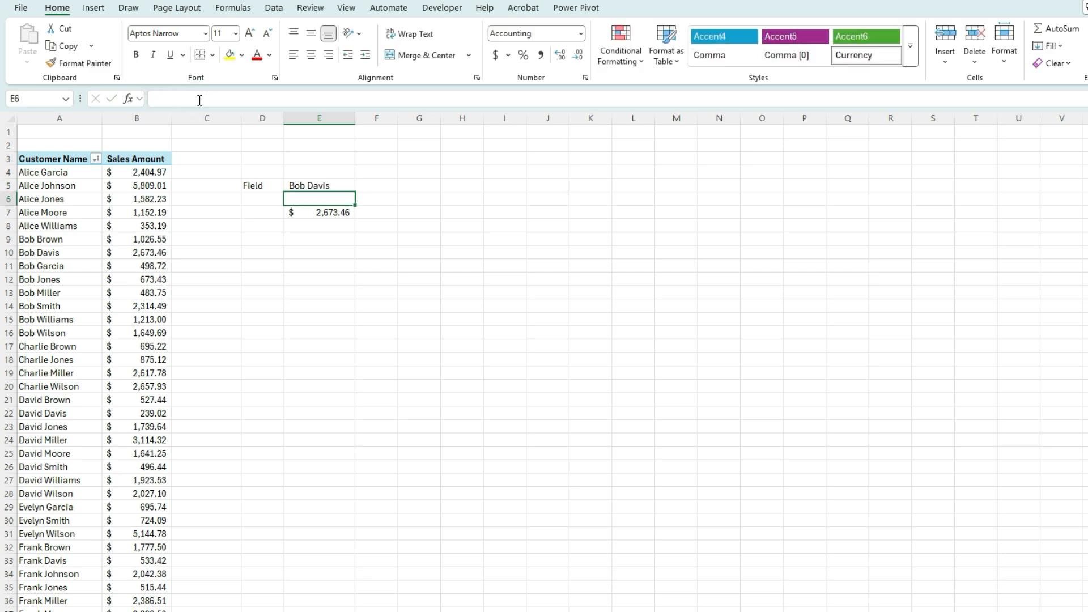
{"action": "left_click", "coordinate": [338, 211]}
{"action": "left_click", "coordinate": [327, 186]}
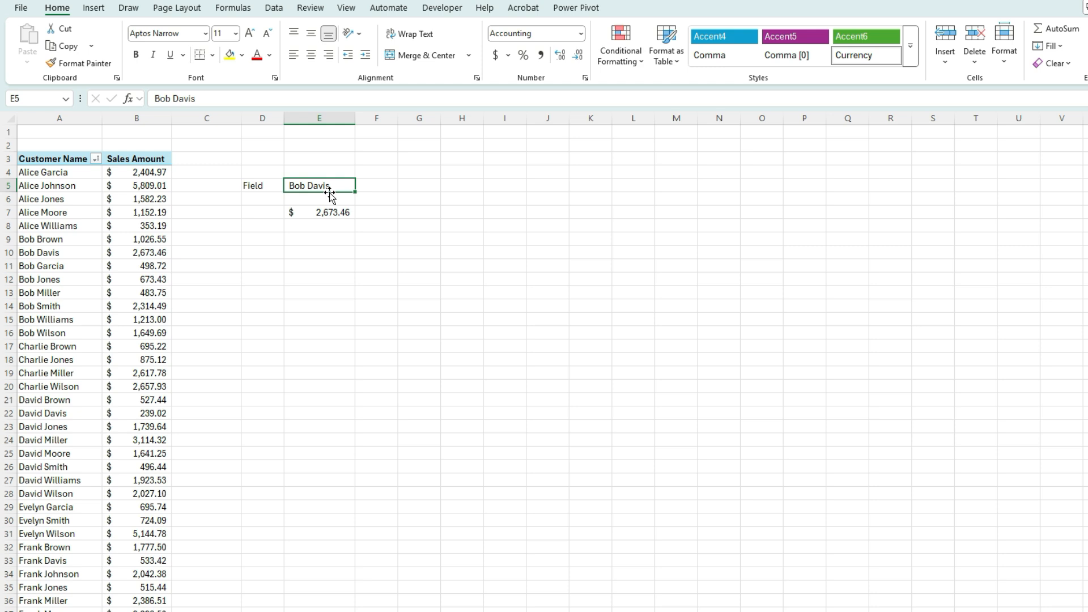
{"action": "left_click", "coordinate": [336, 210]}
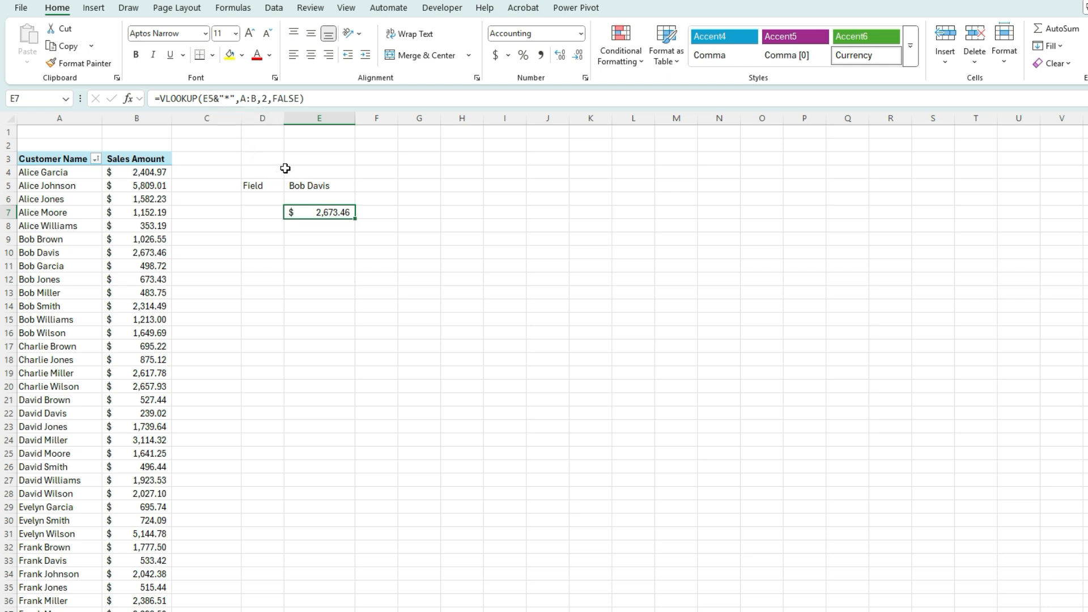
- Move the wildcard in E7 from the end to the start of the lookup value so it reads =VLOOKUP("*"&E5,A:B,2,FALSE)
{"action": "left_click", "coordinate": [209, 98]}
{"action": "type", "text": "\"*\"&"}
{"action": "left_click", "coordinate": [251, 99]}
{"action": "key", "text": "BackSpace"}
{"action": "type", "text": "\""}
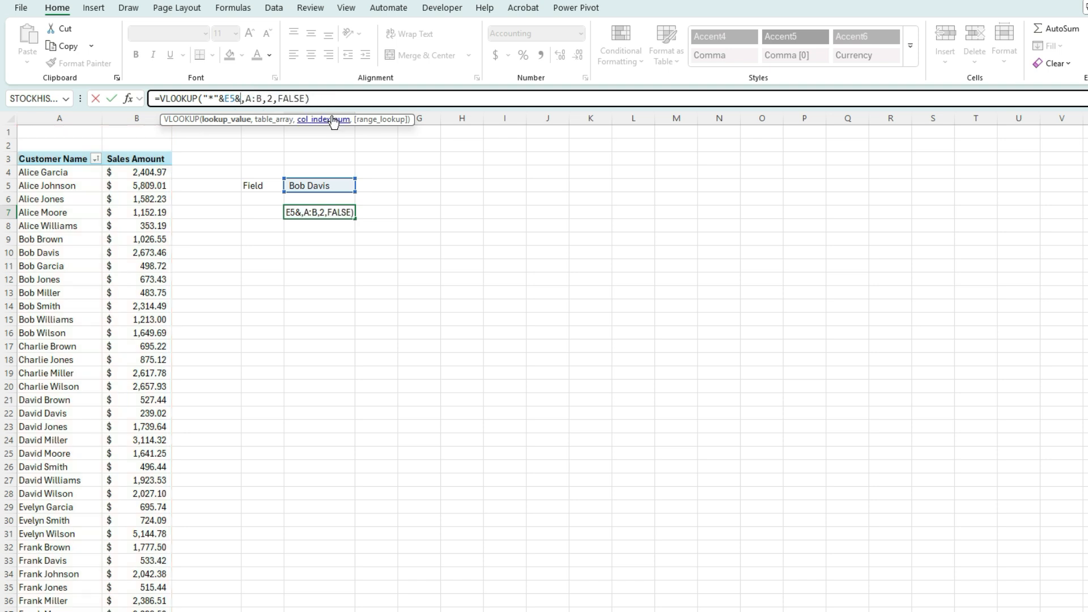
{"action": "key", "text": "Return"}
- Replace the lookup text in E5 with only the surname of the customer in A10 and check the customer name in A22
{"action": "left_click", "coordinate": [343, 186]}
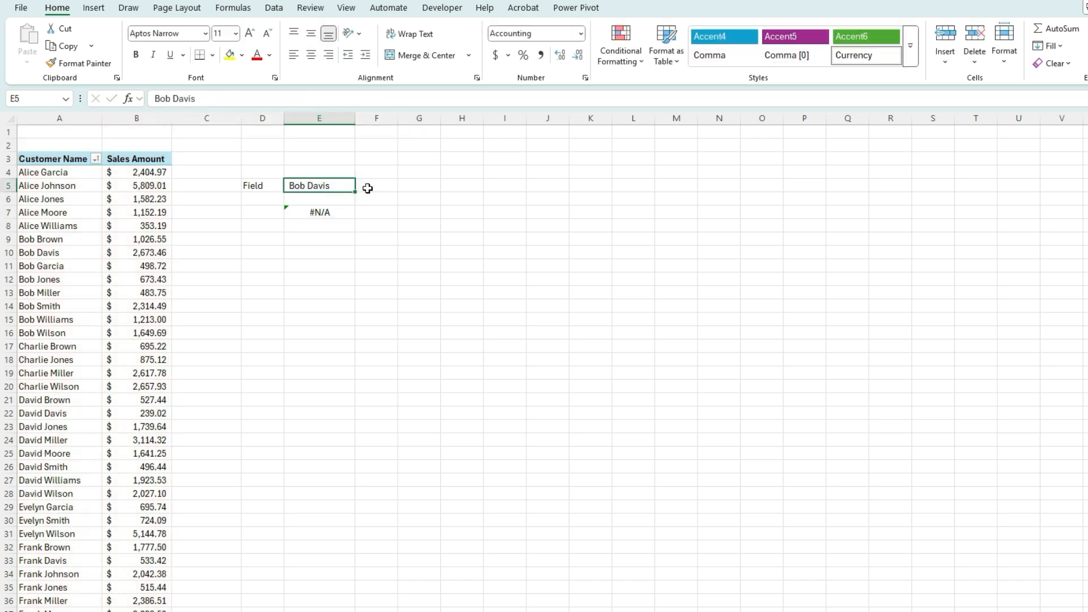
{"action": "type", "text": "Davis"}
{"action": "key", "text": "Return"}
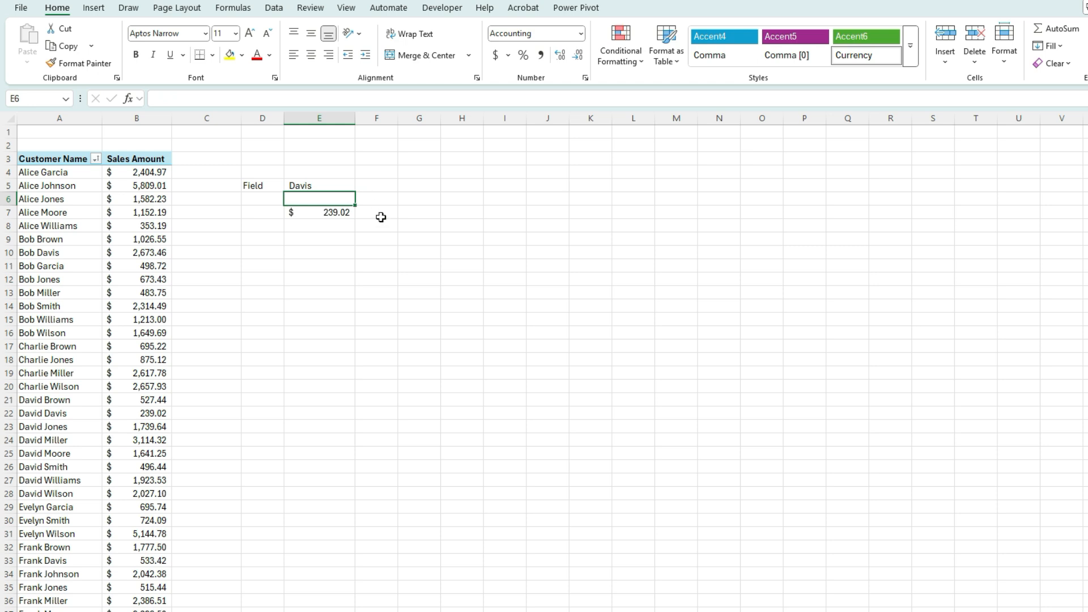
{"action": "left_click", "coordinate": [79, 413]}
- Remove the trailing space after the surname in E5 and select the lookup formula cell E7
{"action": "left_click", "coordinate": [318, 187]}
{"action": "left_click", "coordinate": [278, 98]}
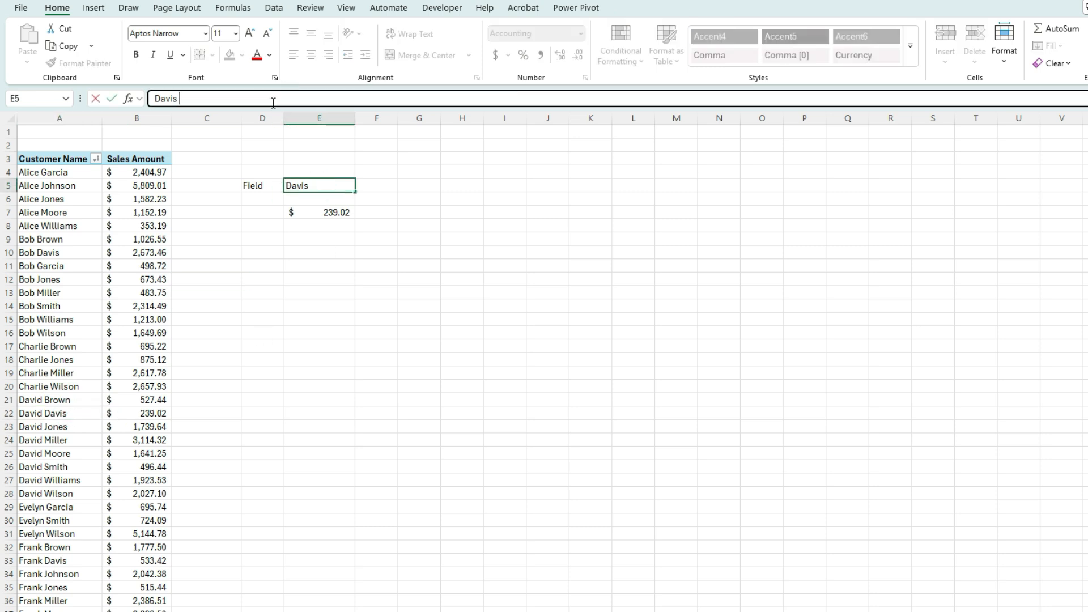
{"action": "left_click", "coordinate": [336, 213]}
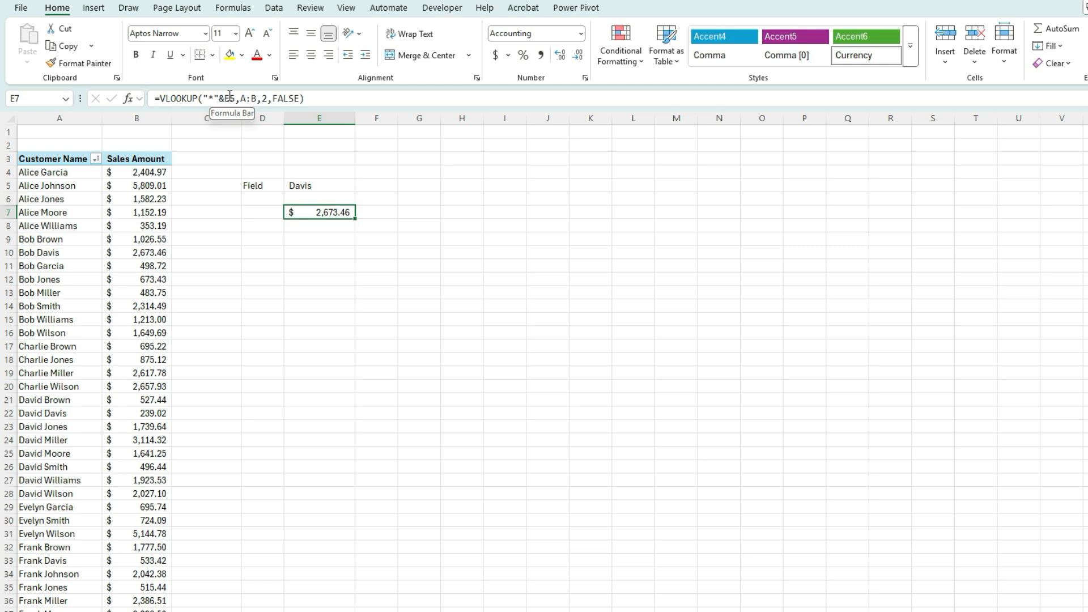
- Set the lookup text in E5 to the surname of the customer in A6 and select the lookup formula in E7
{"action": "left_click", "coordinate": [323, 180]}
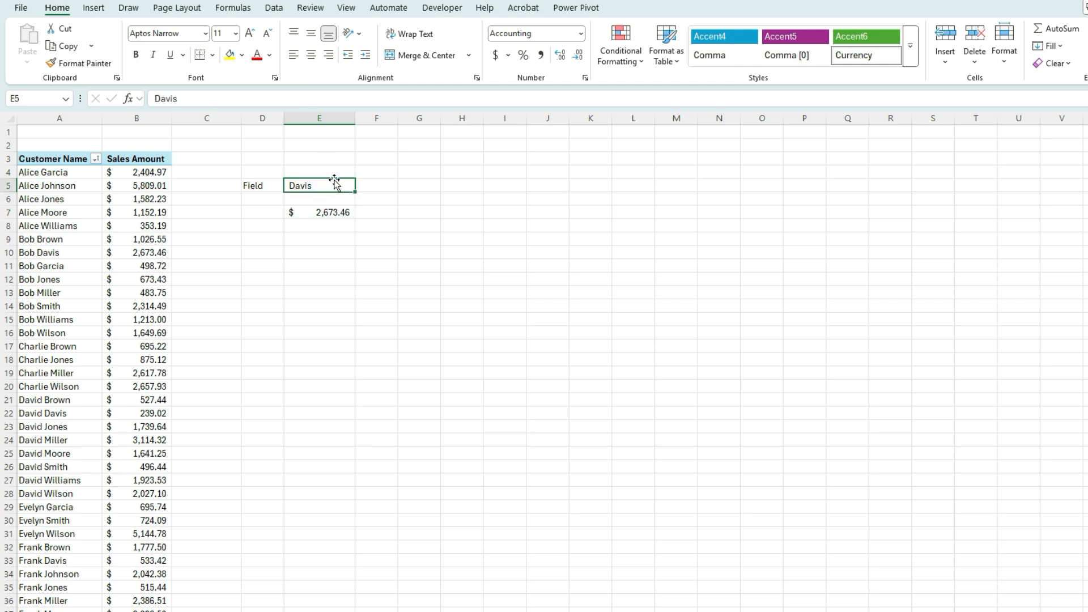
{"action": "type", "text": "Jones"}
{"action": "key", "text": "Return"}
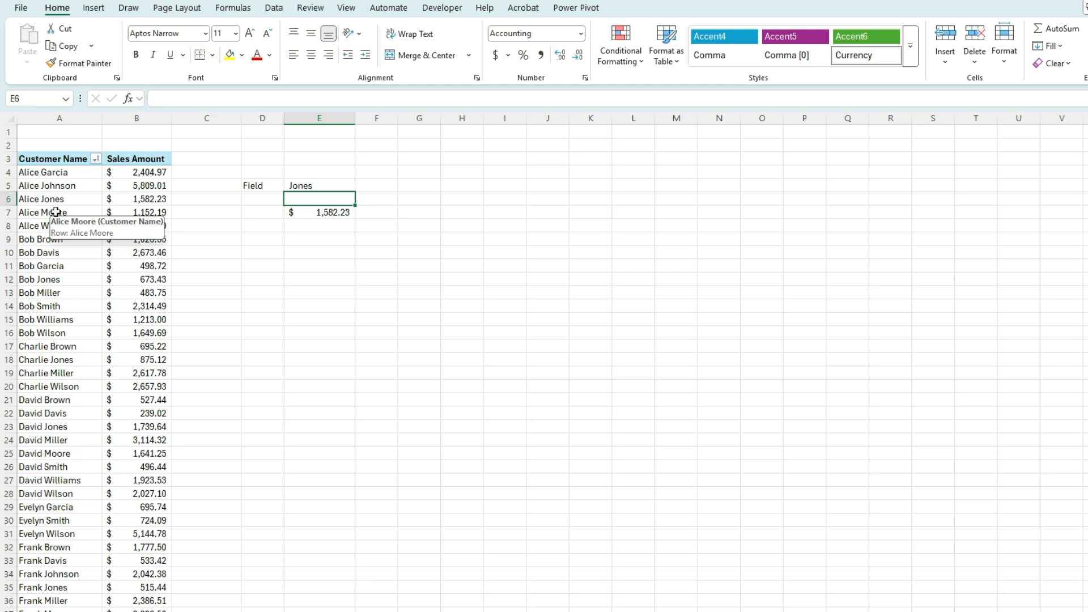
{"action": "key", "text": "Down"}
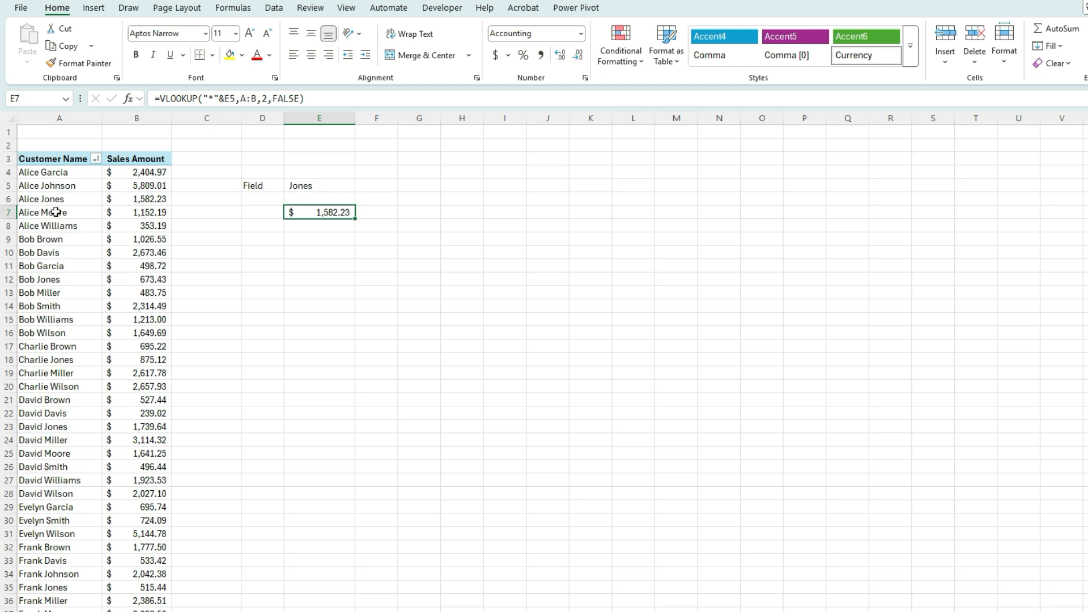